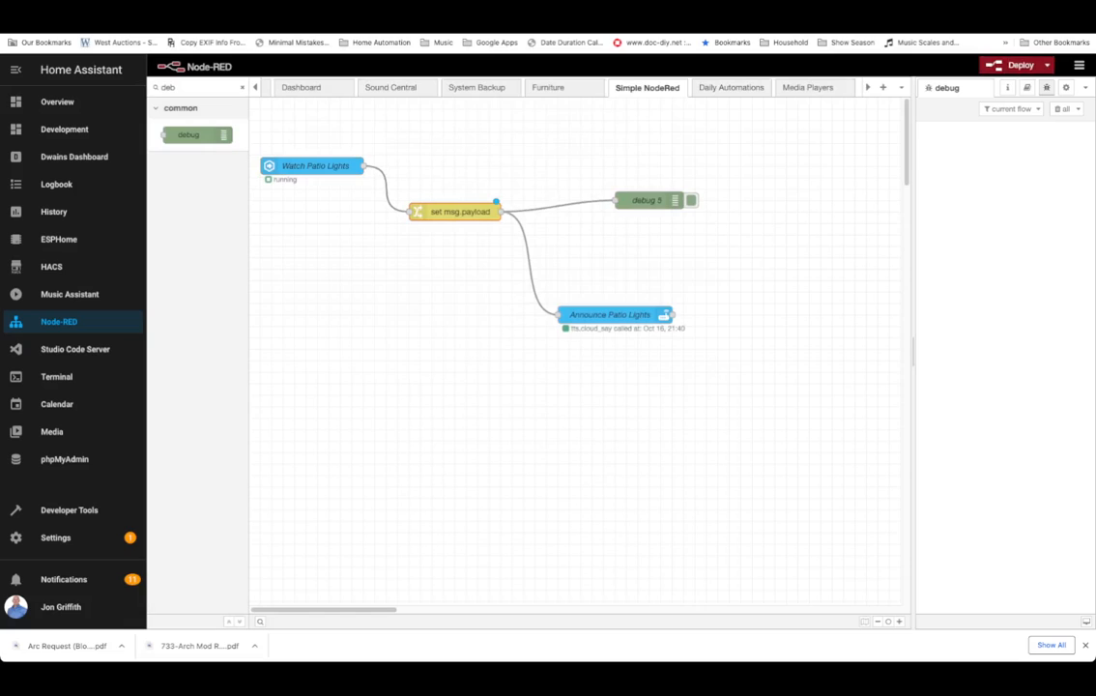
Rearrange the debug 5, set msg.payload and Announce Patio Lights nodes on the flow canvas.
left_click_drag(646, 200, 658, 224)
left_click_drag(458, 212, 493, 212)
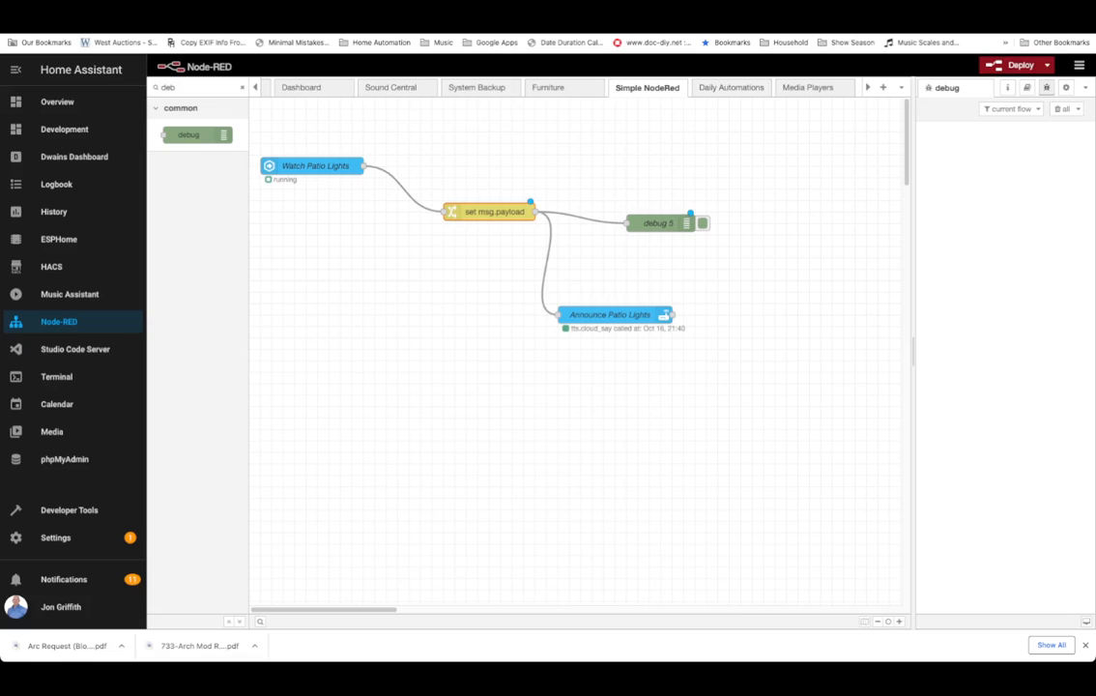
left_click_drag(609, 314, 677, 268)
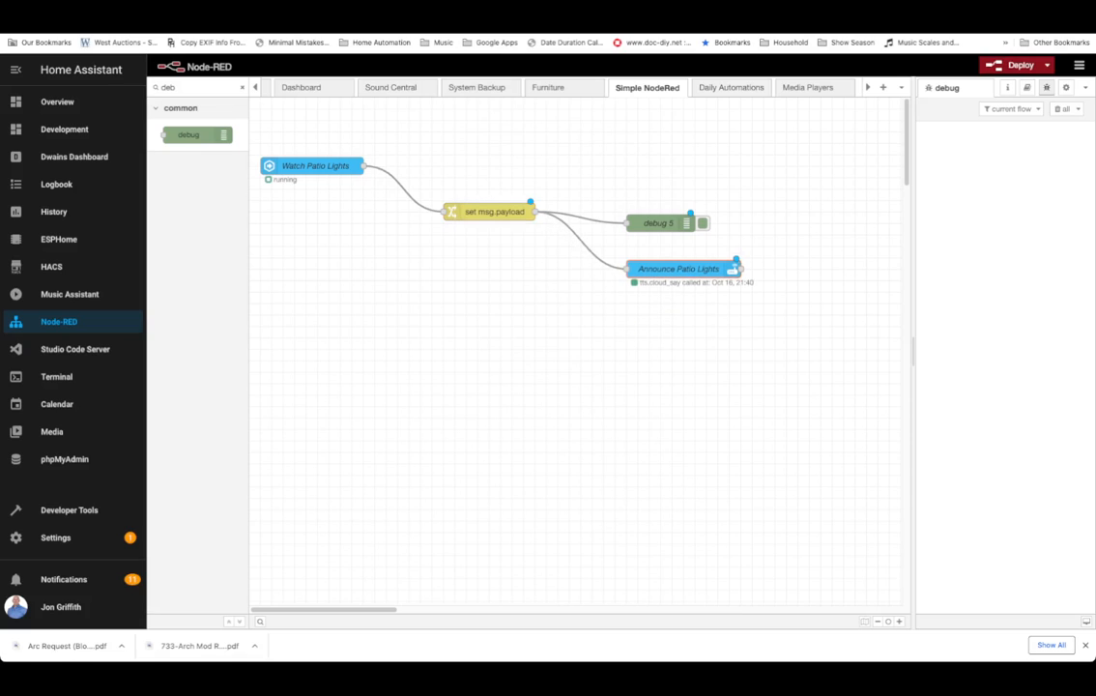
Open the set msg.payload change node and examine the value path of its rule without changing it.
double_click(493, 211)
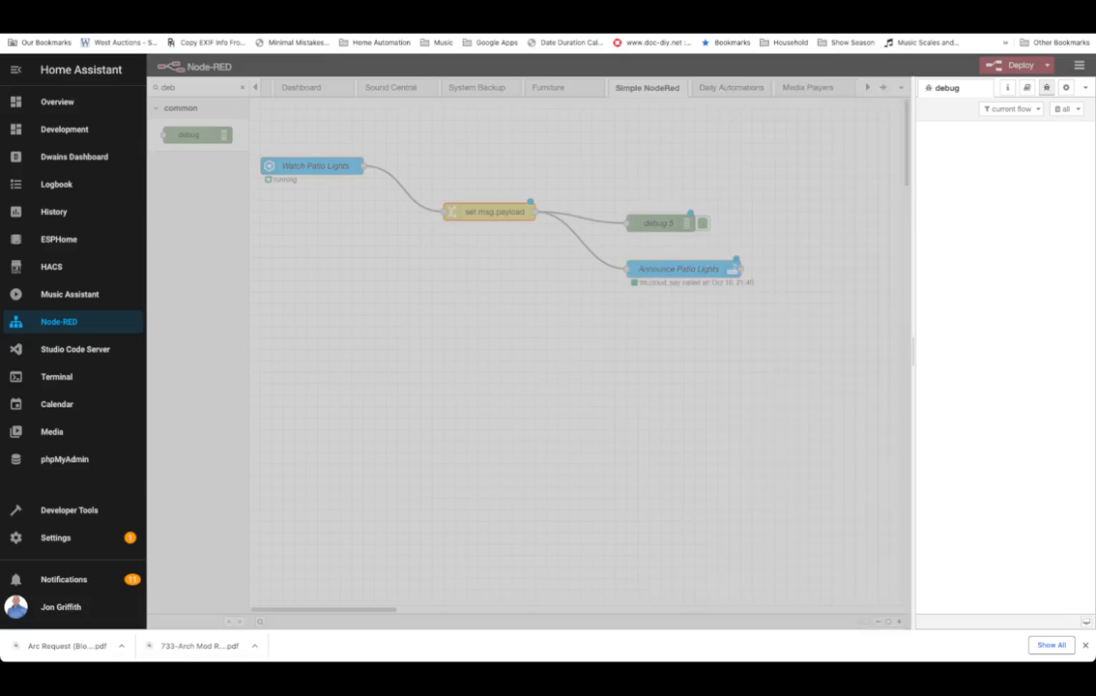
left_click(776, 217)
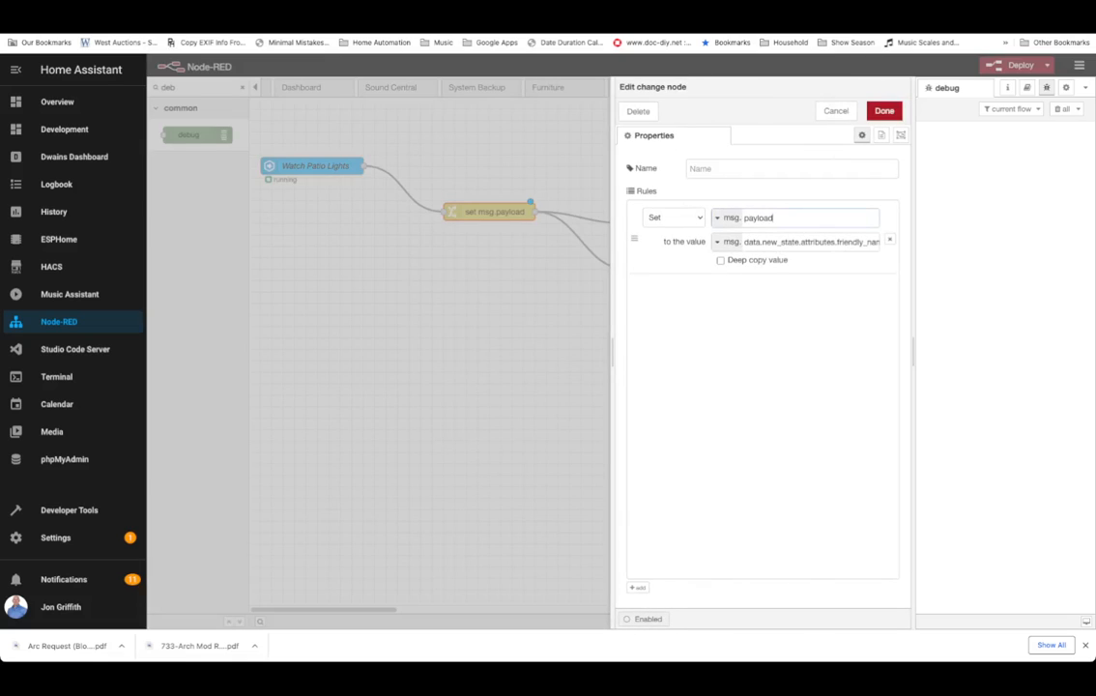
left_click_drag(837, 241, 884, 242)
left_click(854, 242)
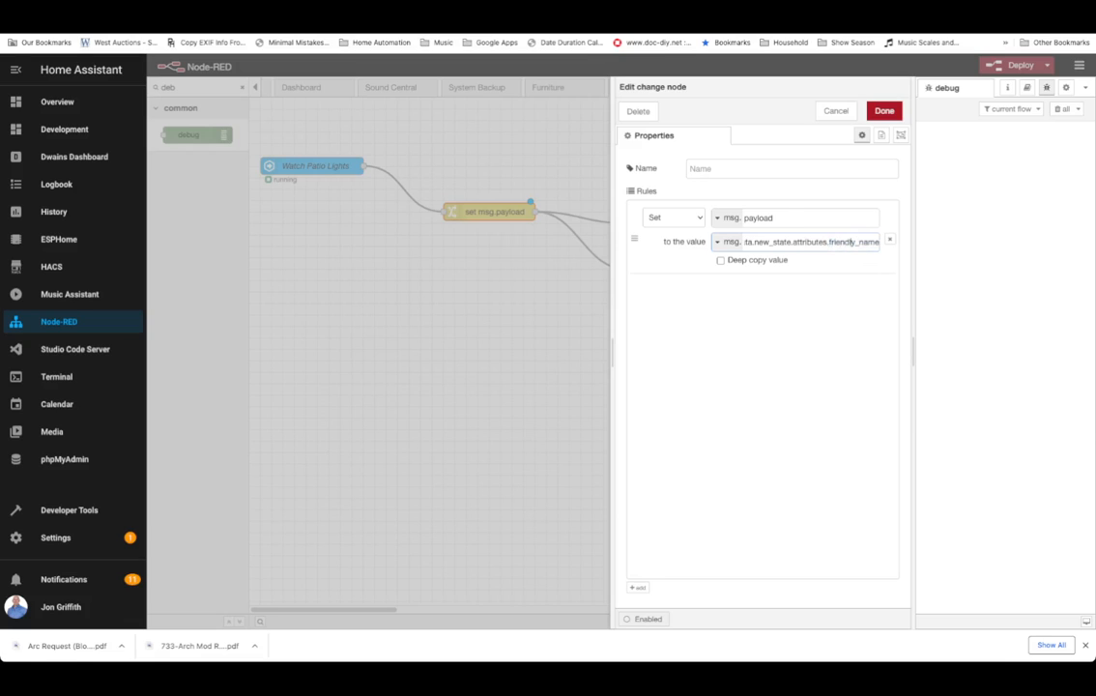
triple_click(852, 242)
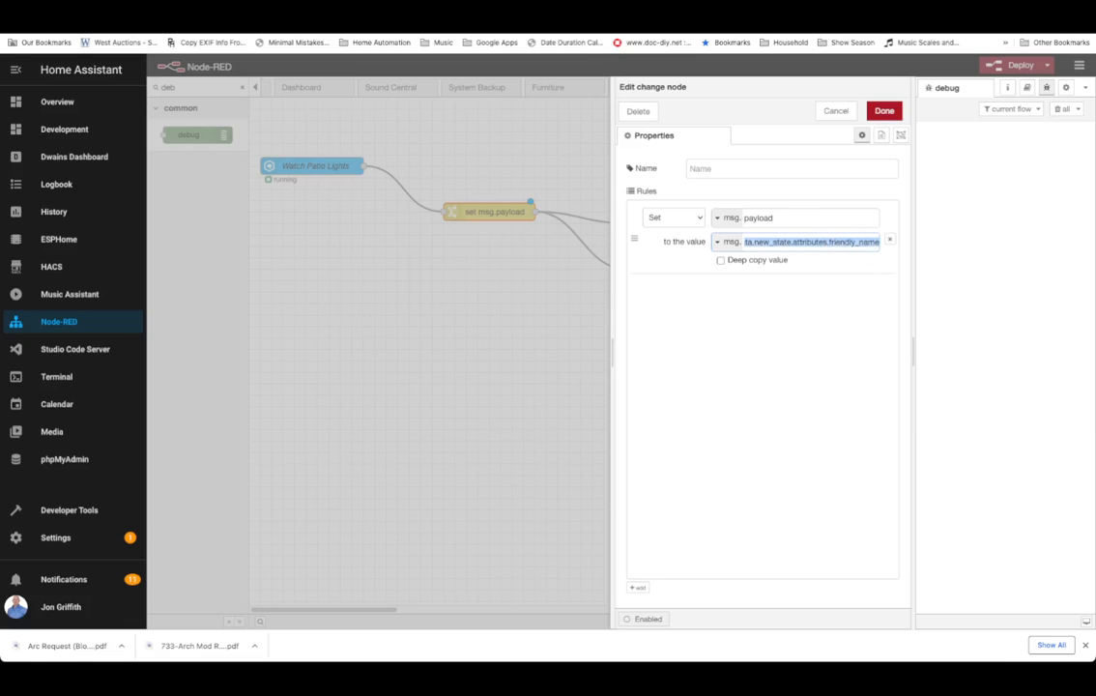
left_click(836, 111)
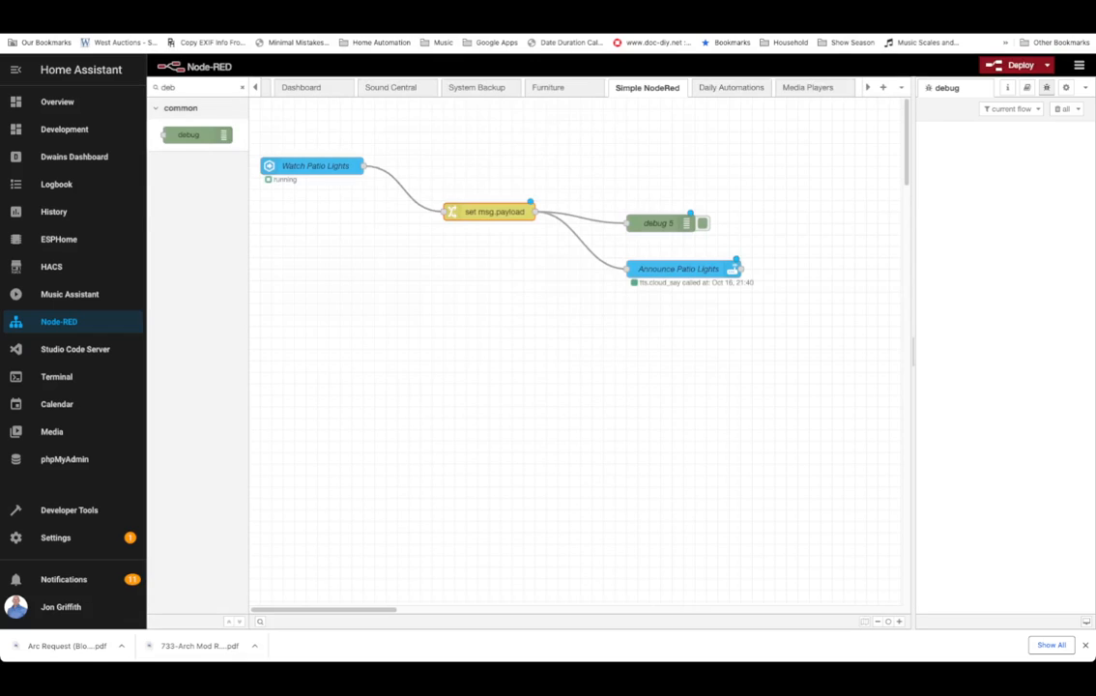
Open the Announce Patio Lights service node and examine its Data message template without changing it.
double_click(679, 269)
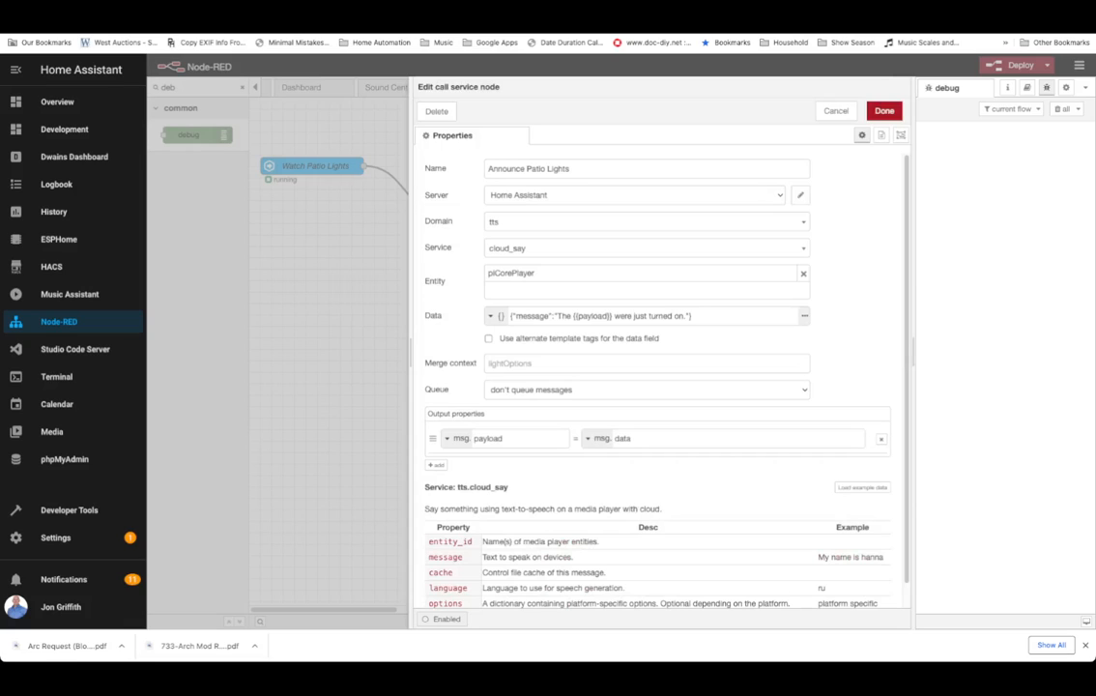
left_click_drag(556, 316, 583, 316)
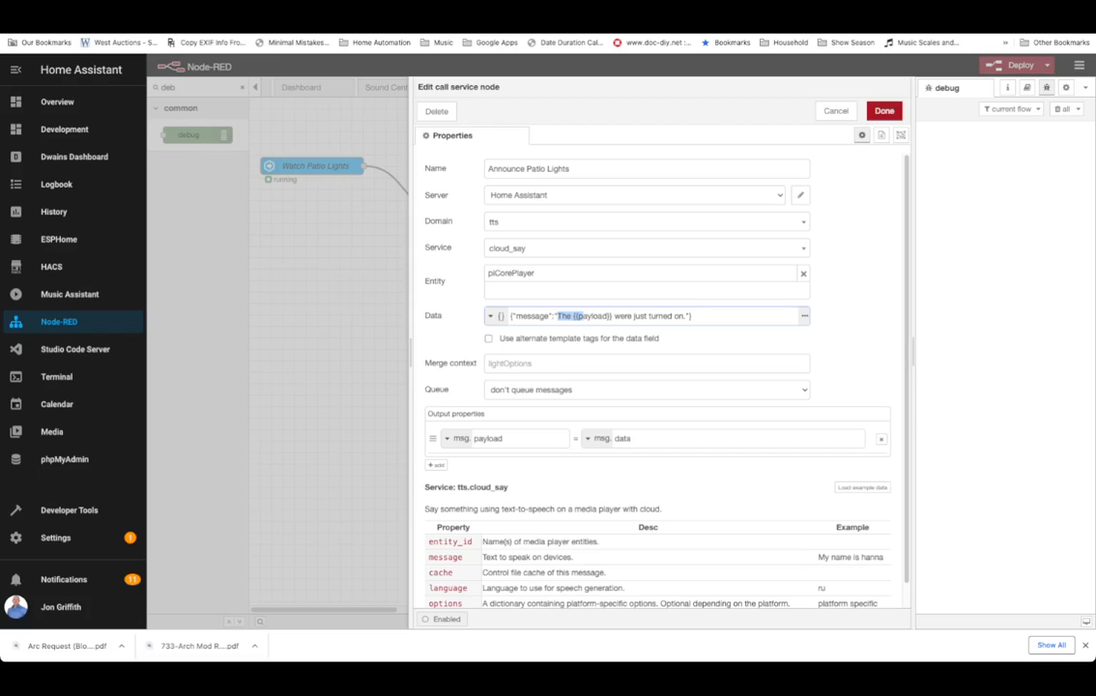
left_click(579, 316)
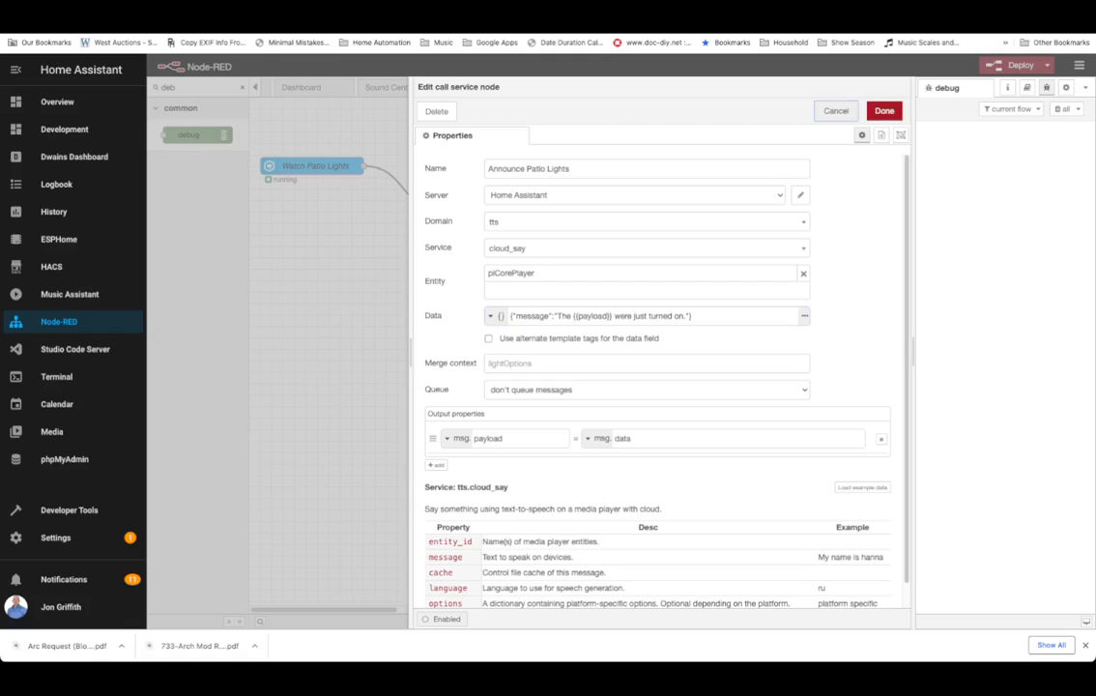
left_click(836, 110)
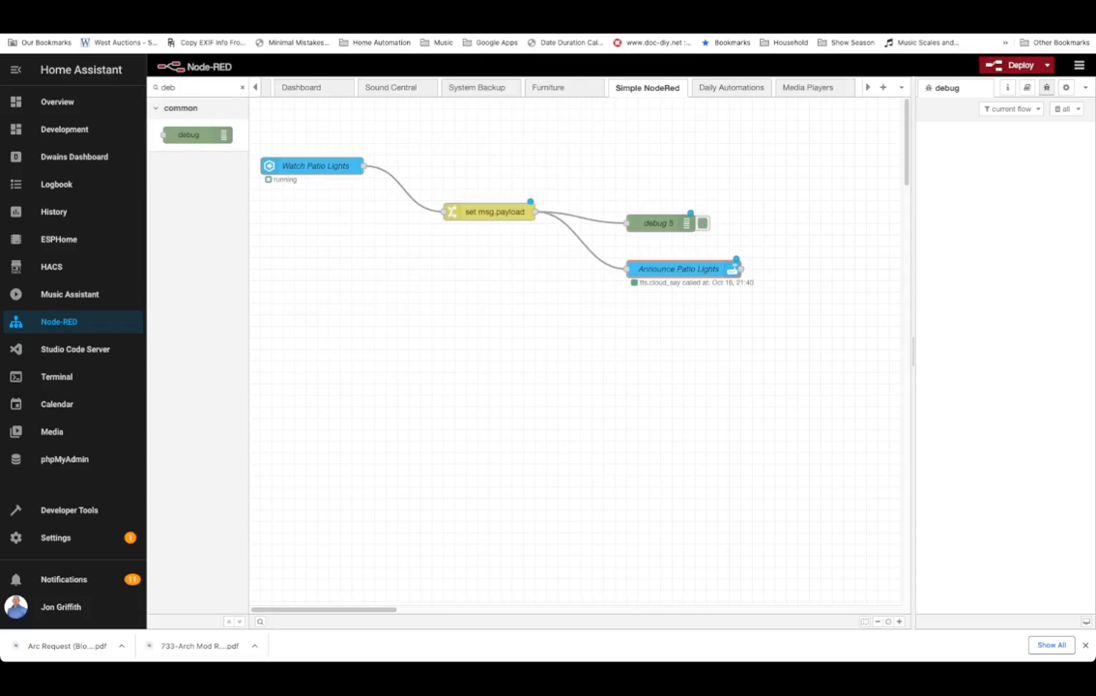
Tidy the layout by moving the change node, debug 5 and Announce Patio Lights into aligned positions.
left_click_drag(489, 211, 466, 245)
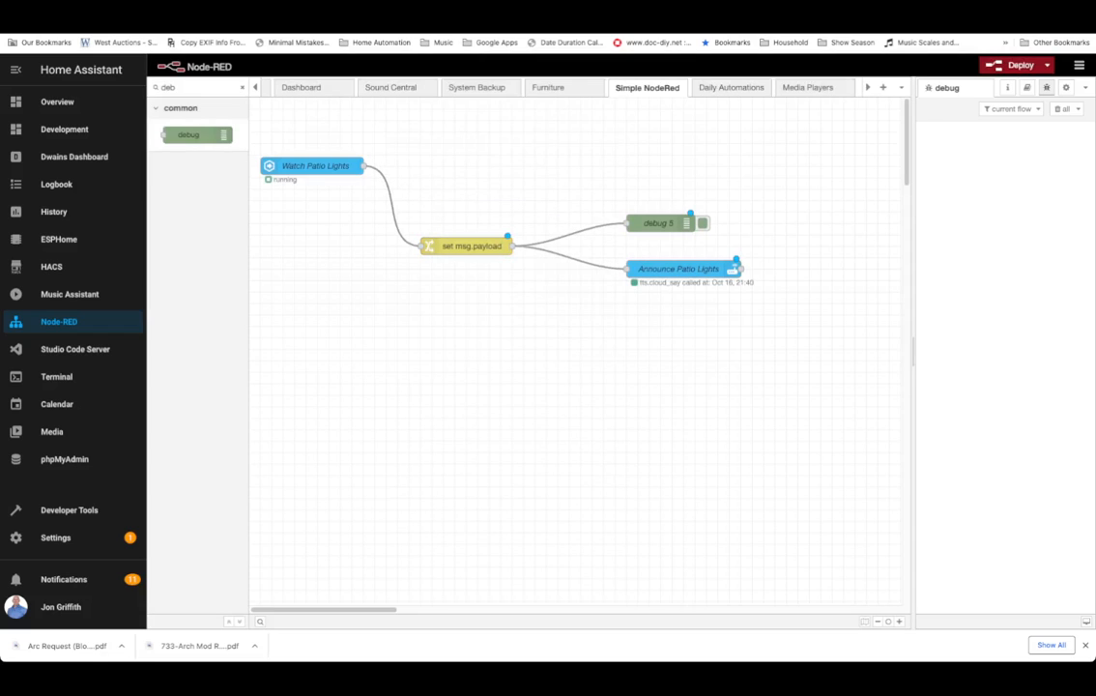
left_click_drag(658, 223, 635, 200)
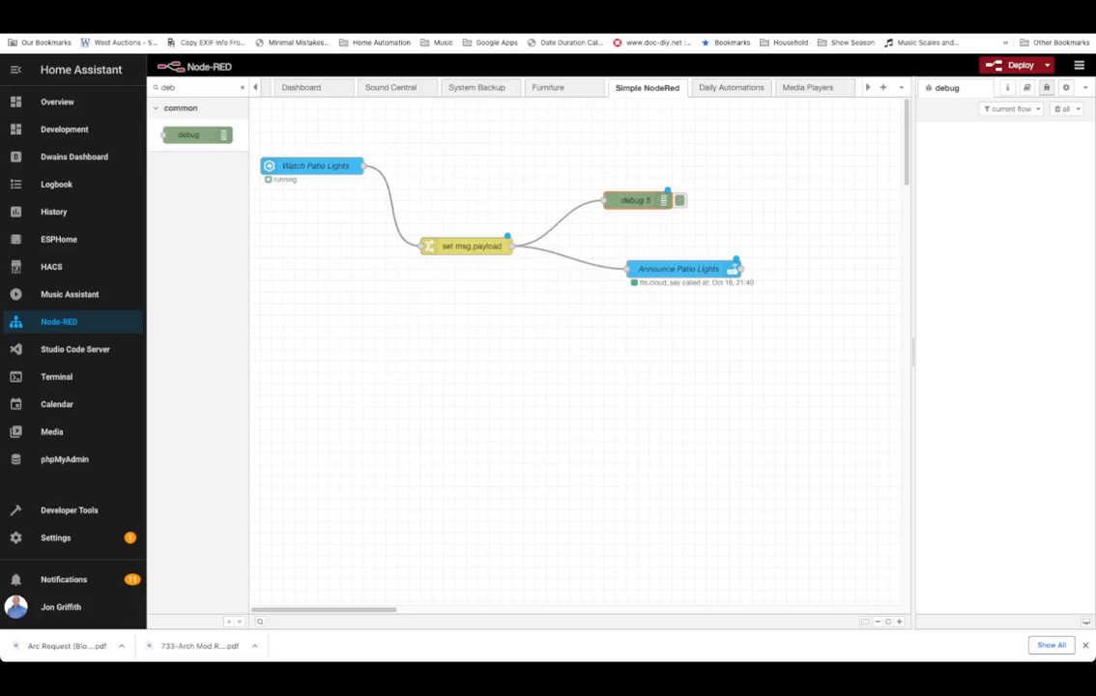
left_click_drag(679, 269, 654, 245)
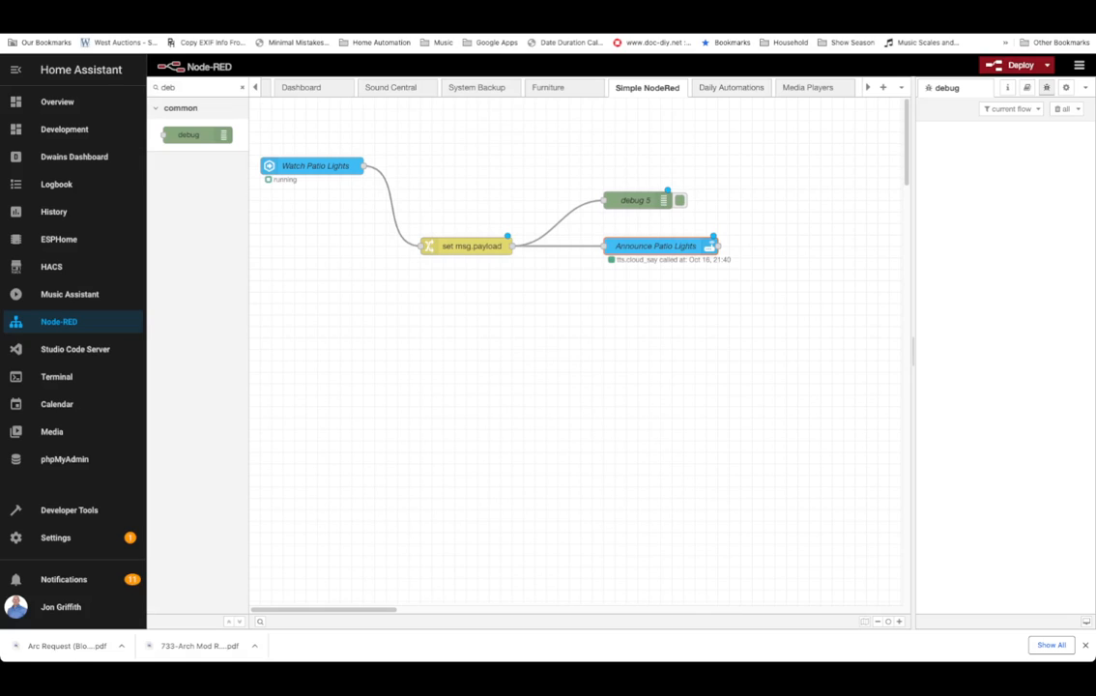
Disconnect debug 5 from the change node, wire it directly to the Watch Patio Lights output, and deploy.
double_click(467, 245)
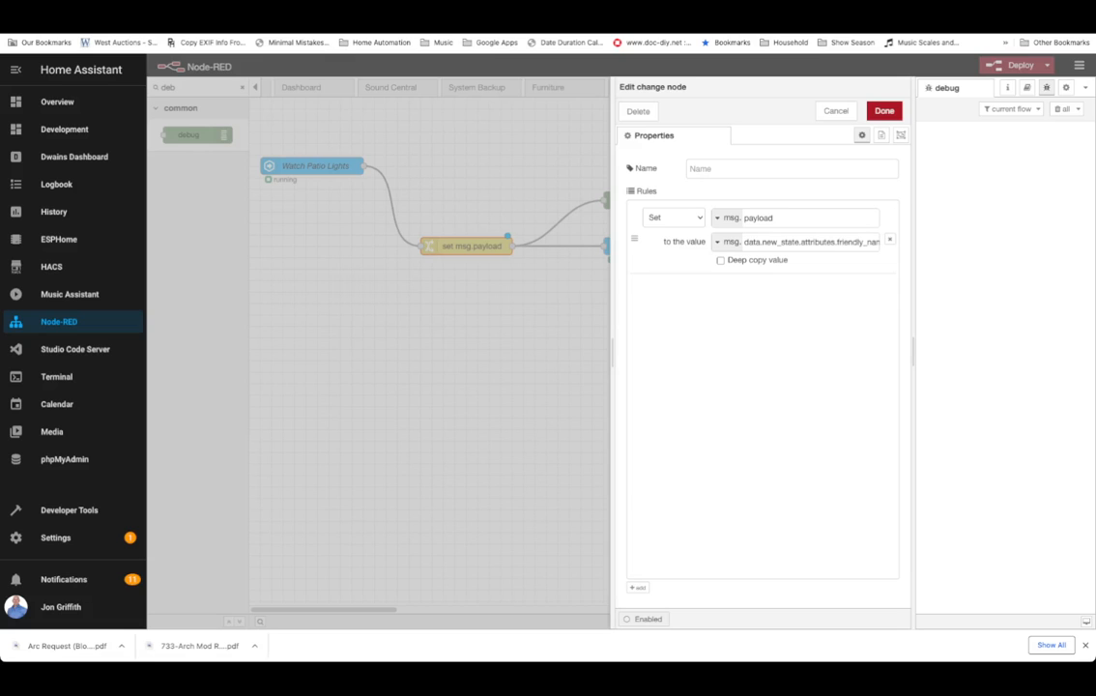
left_click(884, 111)
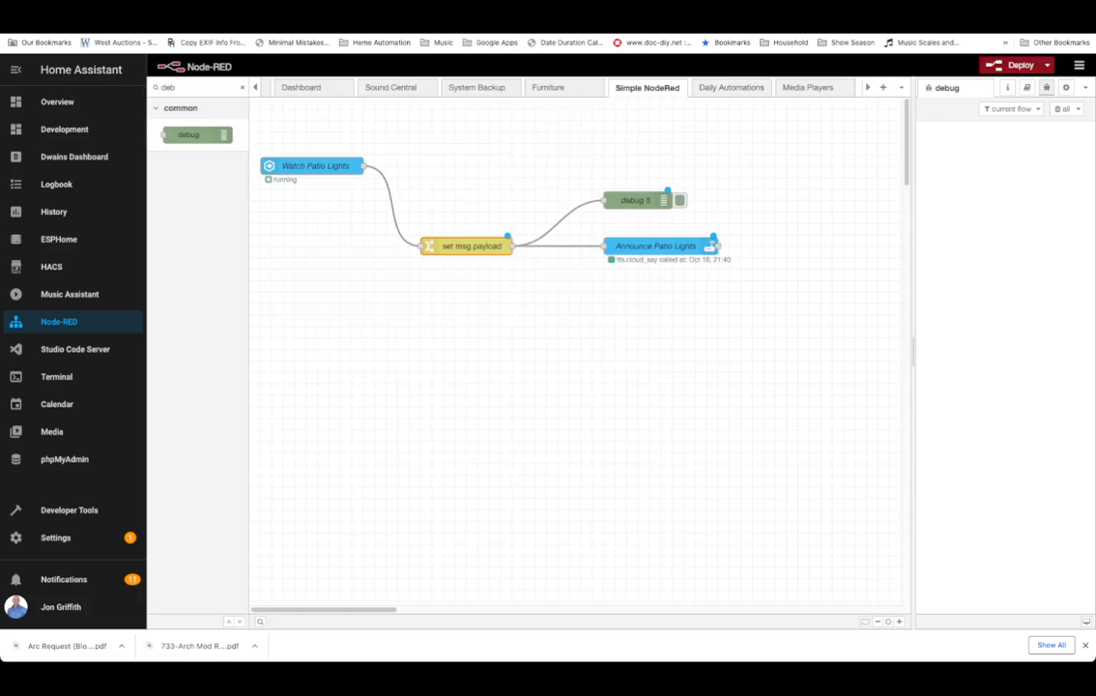
left_click(559, 224)
left_click(635, 200)
left_click(559, 222)
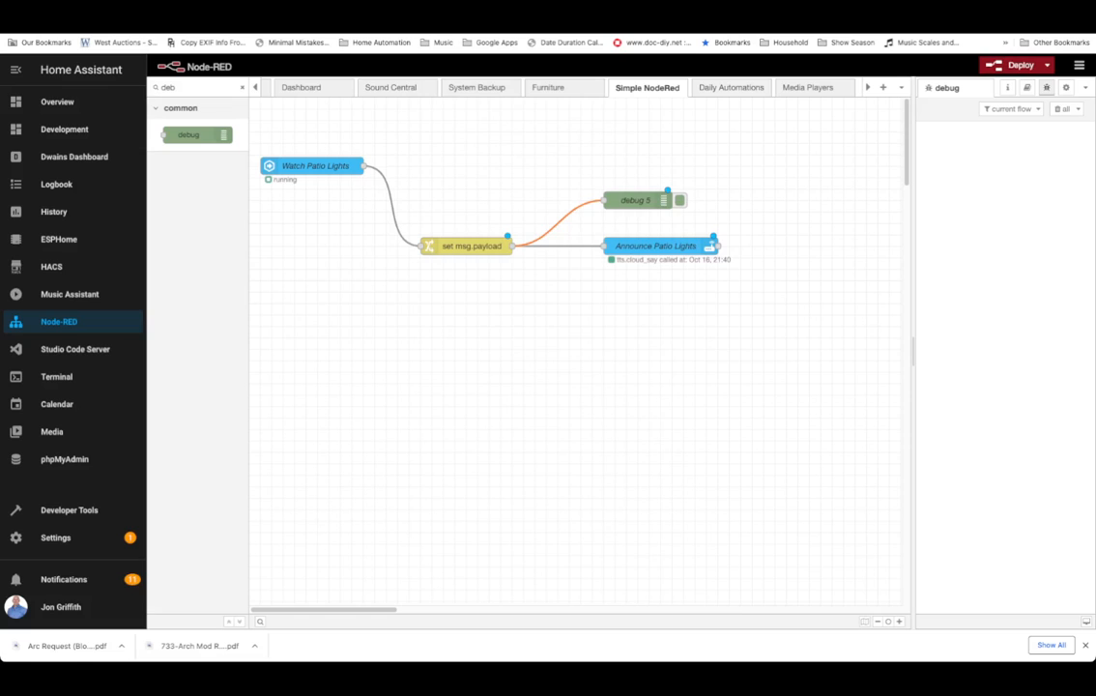
key("Delete")
left_click_drag(363, 166, 623, 213)
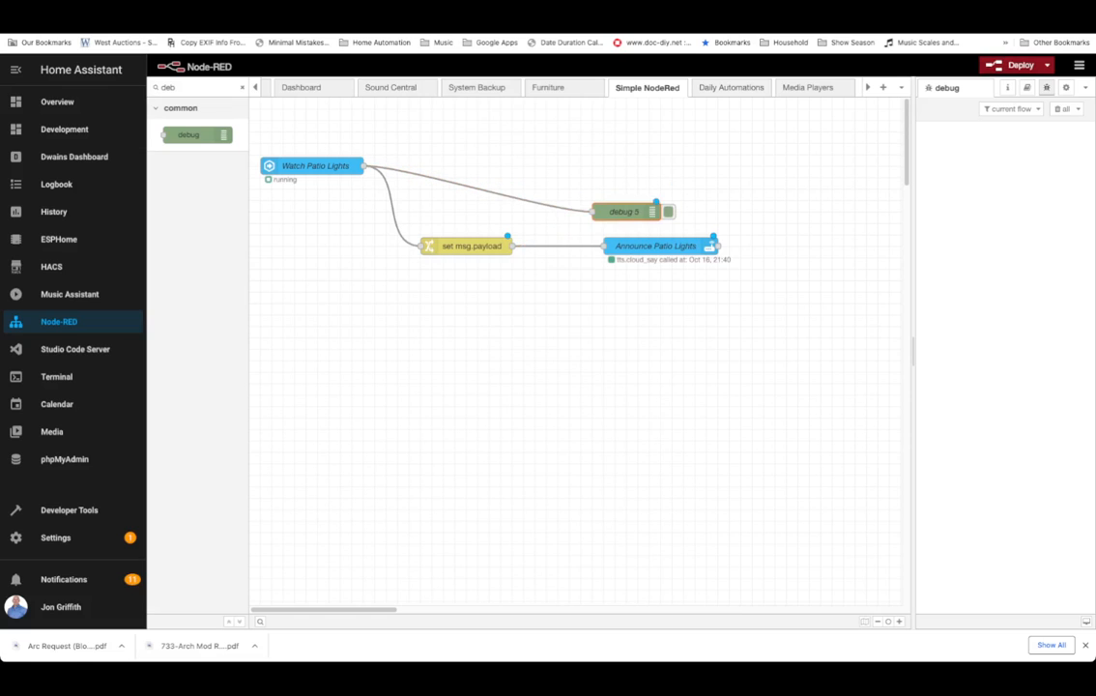
left_click(1011, 66)
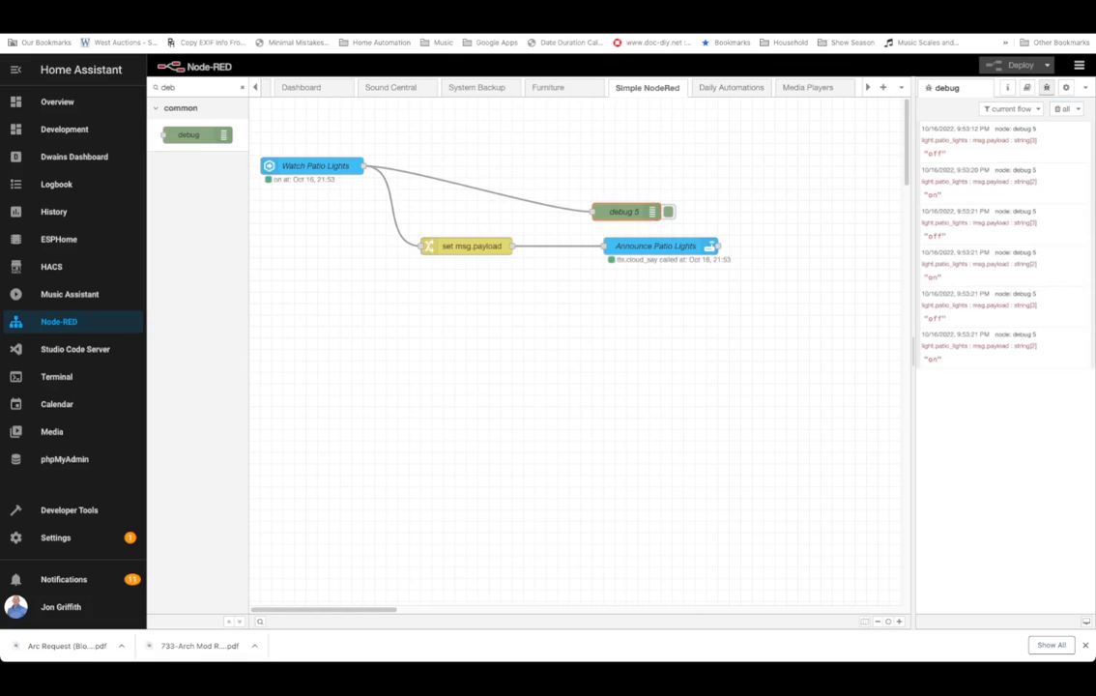
Set debug 5 to output the complete msg object and deploy the flow.
double_click(624, 212)
left_click(701, 168)
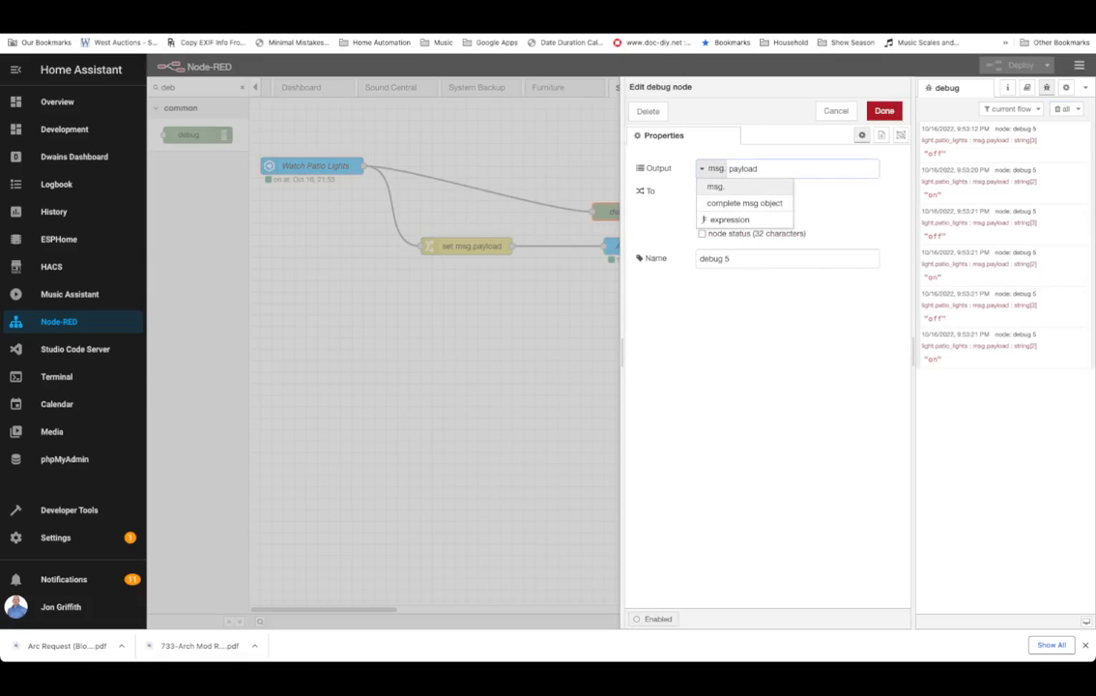
left_click(734, 201)
left_click(884, 110)
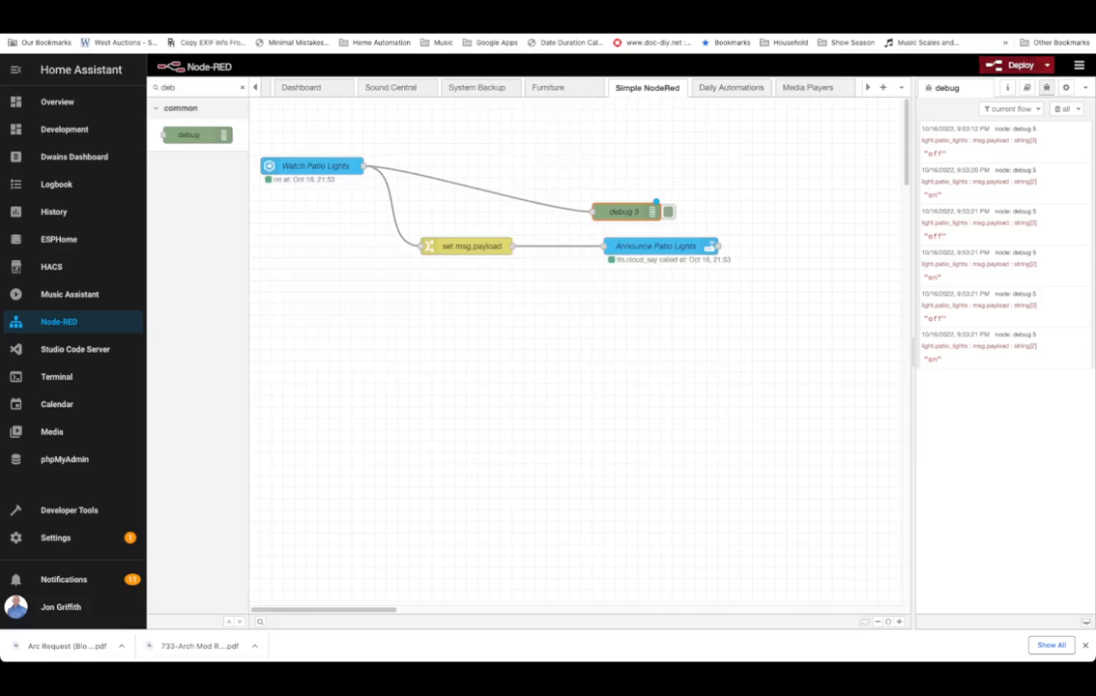
left_click(1018, 66)
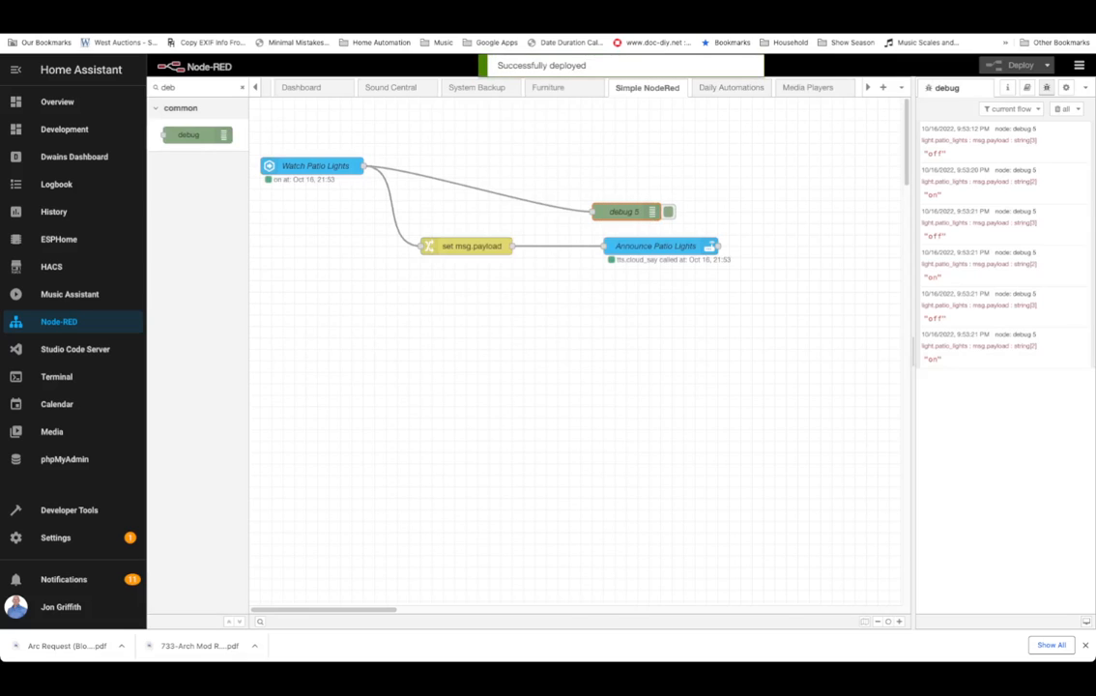
Clear the debug messages and expand the latest message's data, new_state and attributes objects.
left_click(1060, 108)
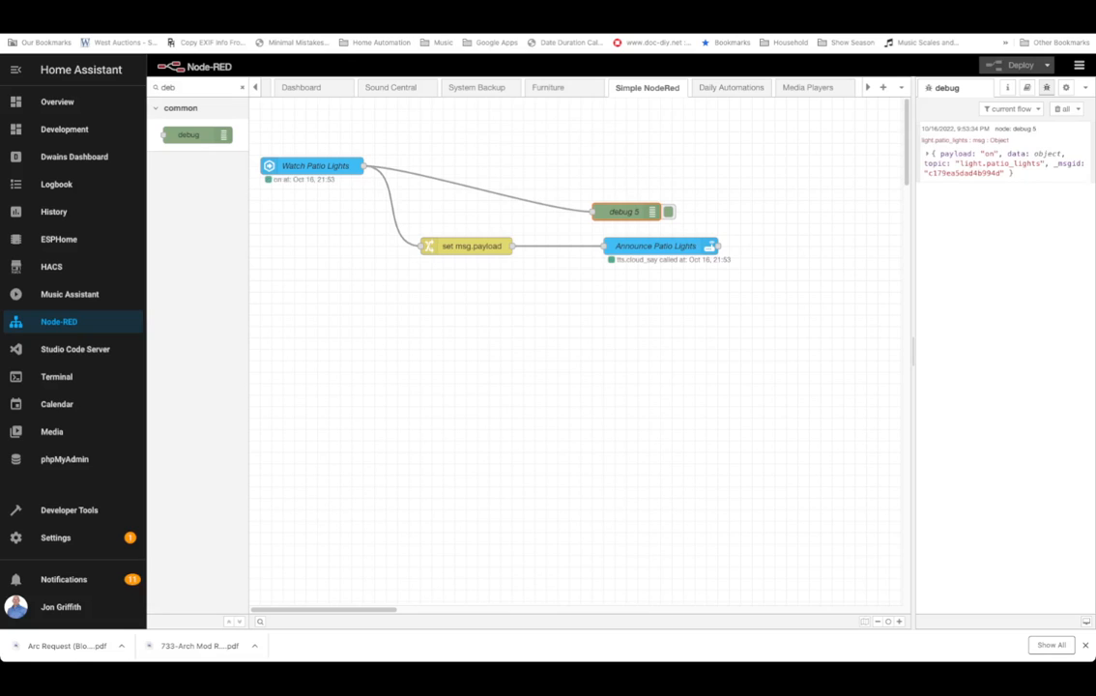
left_click(927, 153)
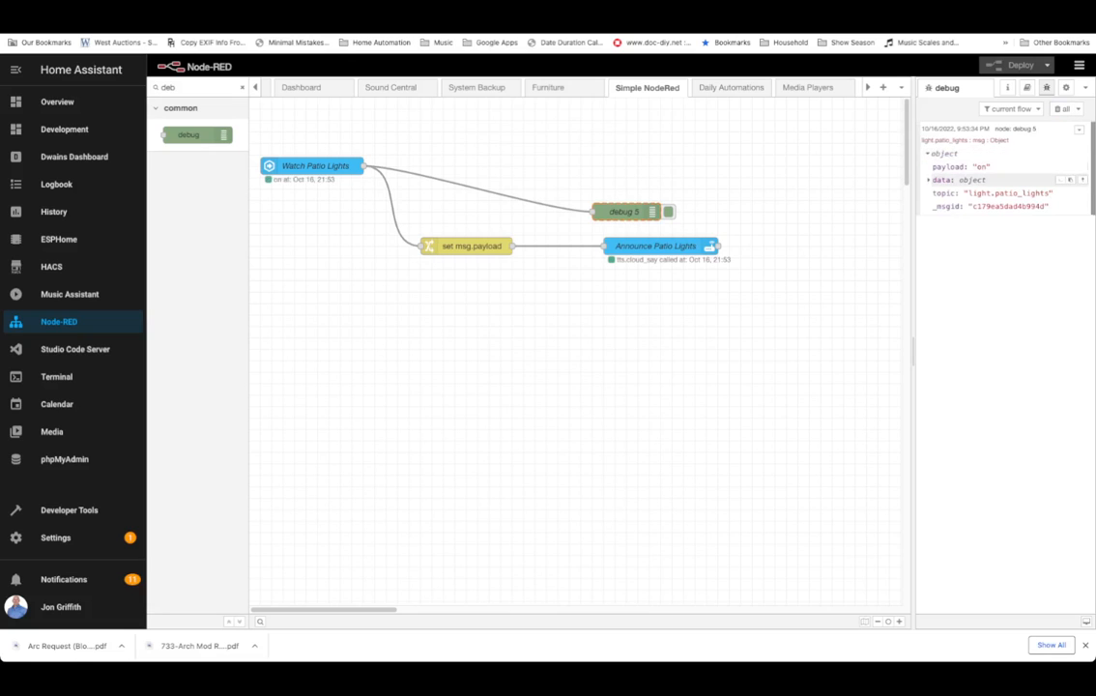
left_click(930, 180)
left_click(937, 218)
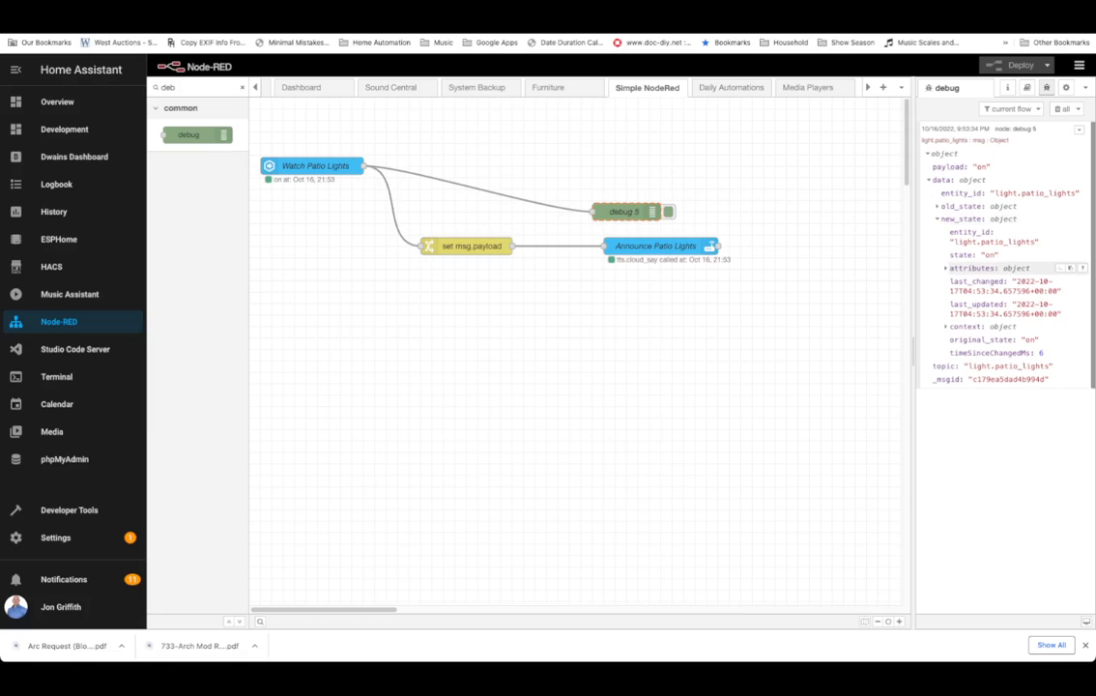
left_click(947, 267)
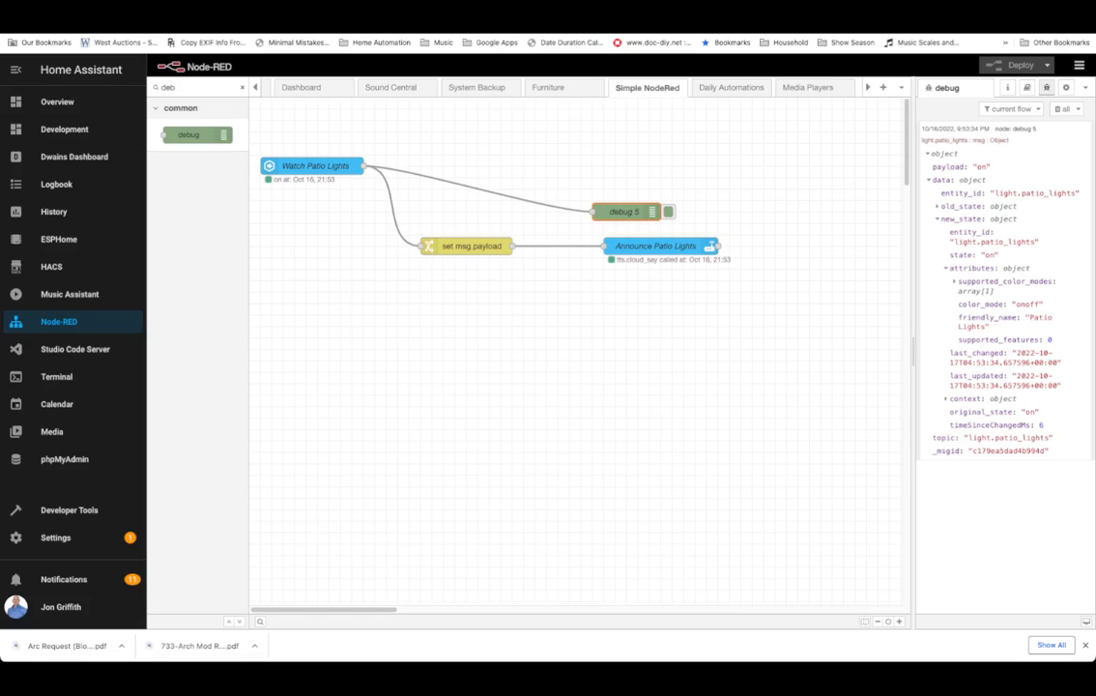
In the change node, rename the first rule's target property to msg.friendly_name.
double_click(468, 246)
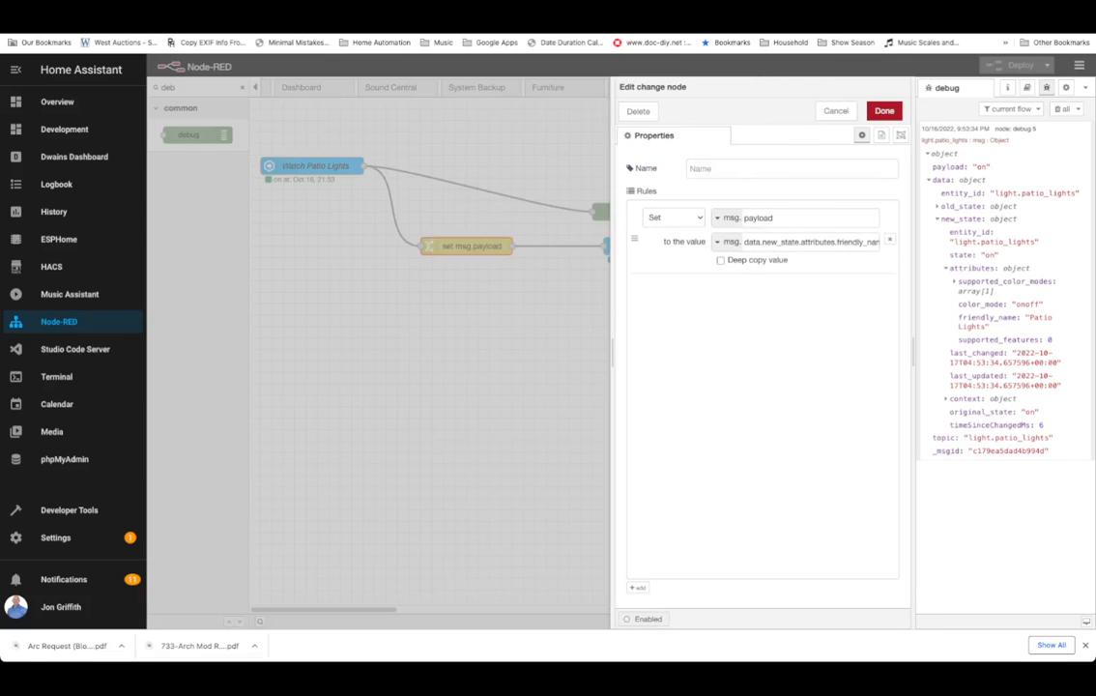
double_click(759, 217)
type("state")
double_click(760, 217)
type("friendly_name")
Add a second rule setting msg.state to msg.data.new_state.state and close the change node.
left_click(637, 587)
double_click(759, 288)
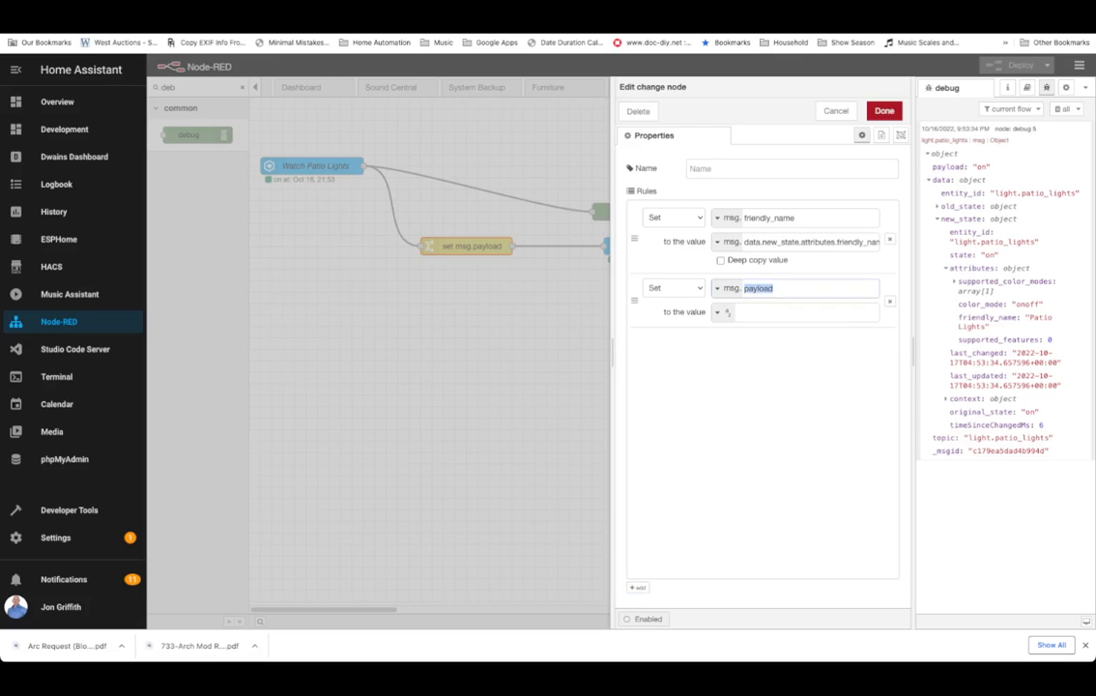
type("state")
double_click(810, 242)
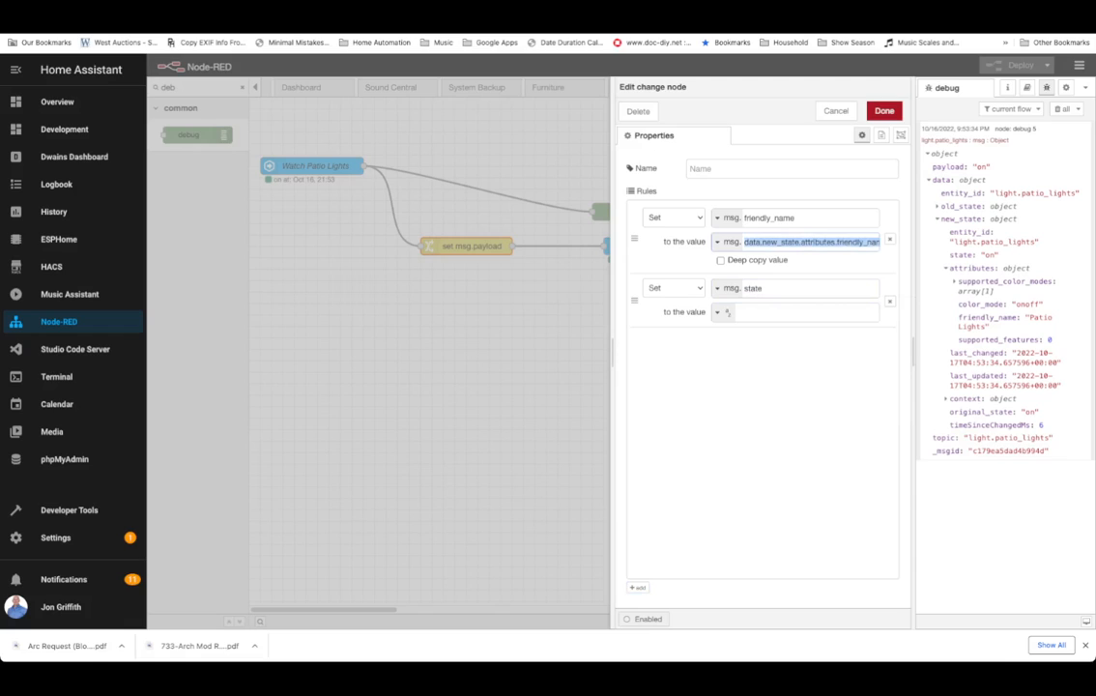
left_click(792, 312)
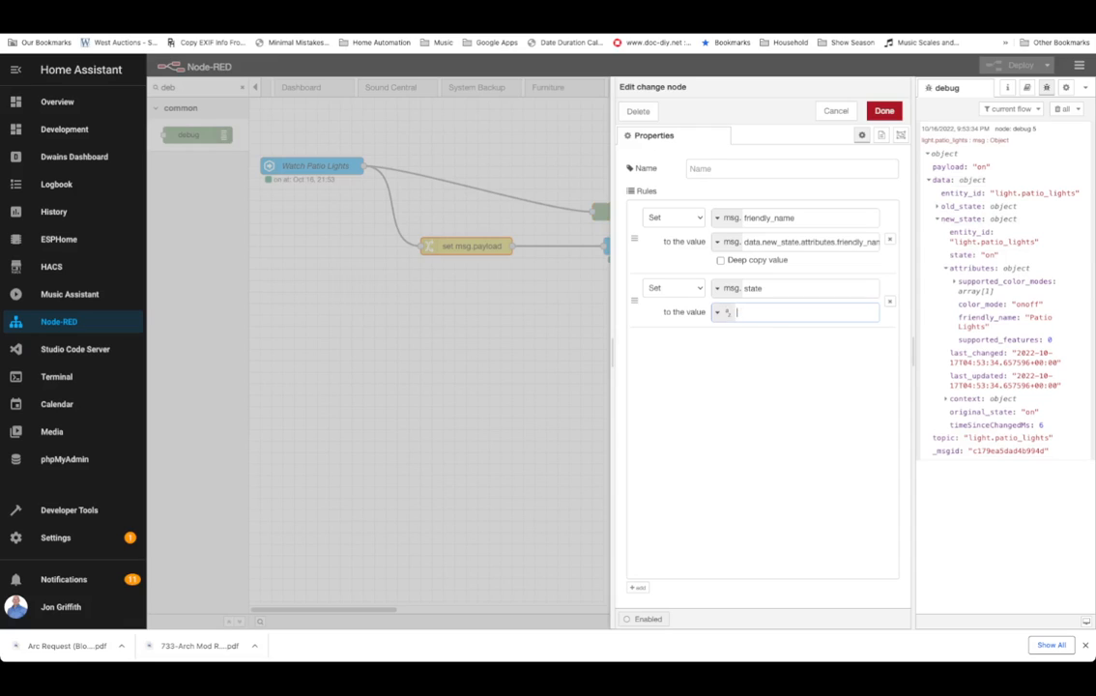
left_click(717, 311)
left_click(729, 326)
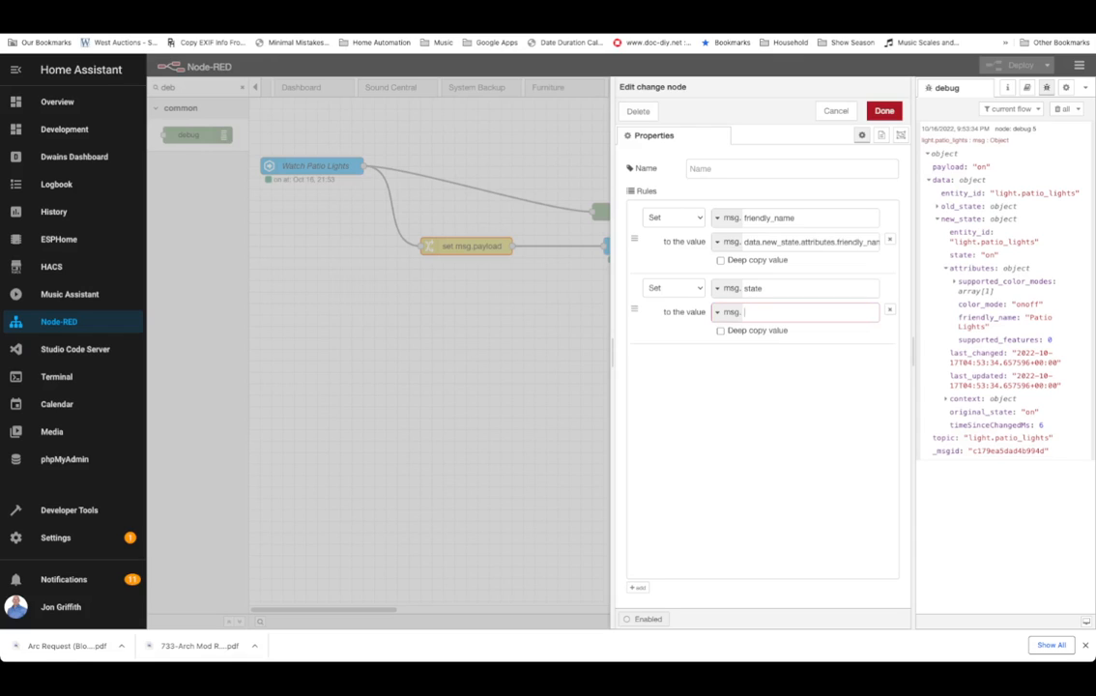
type("data.new_state.state")
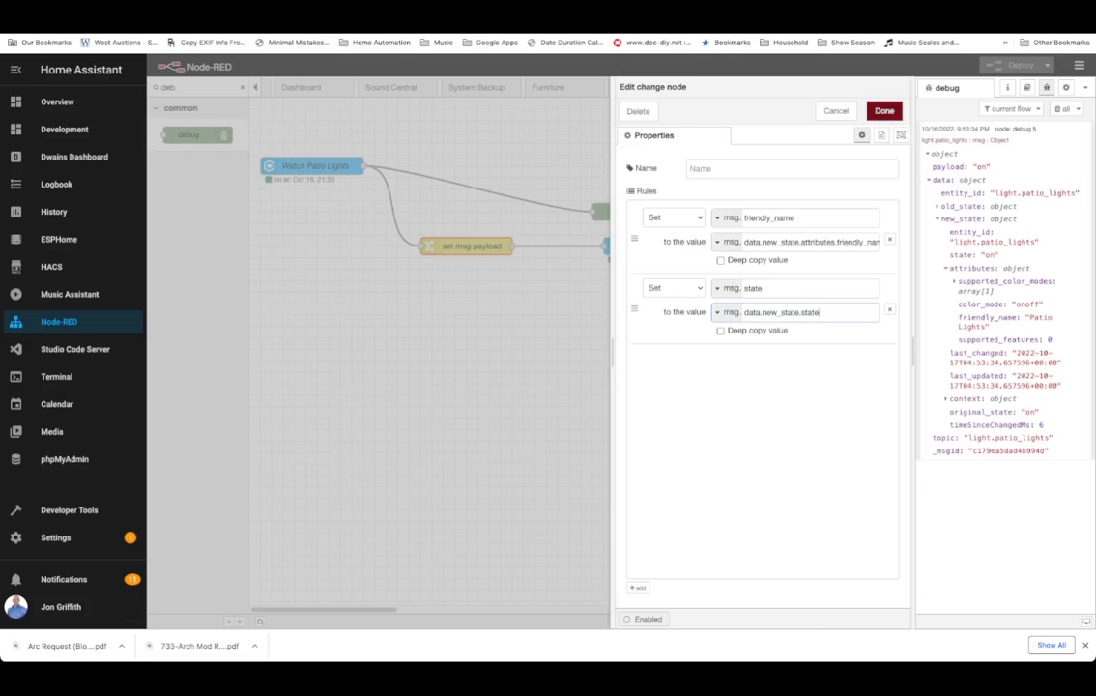
left_click(885, 111)
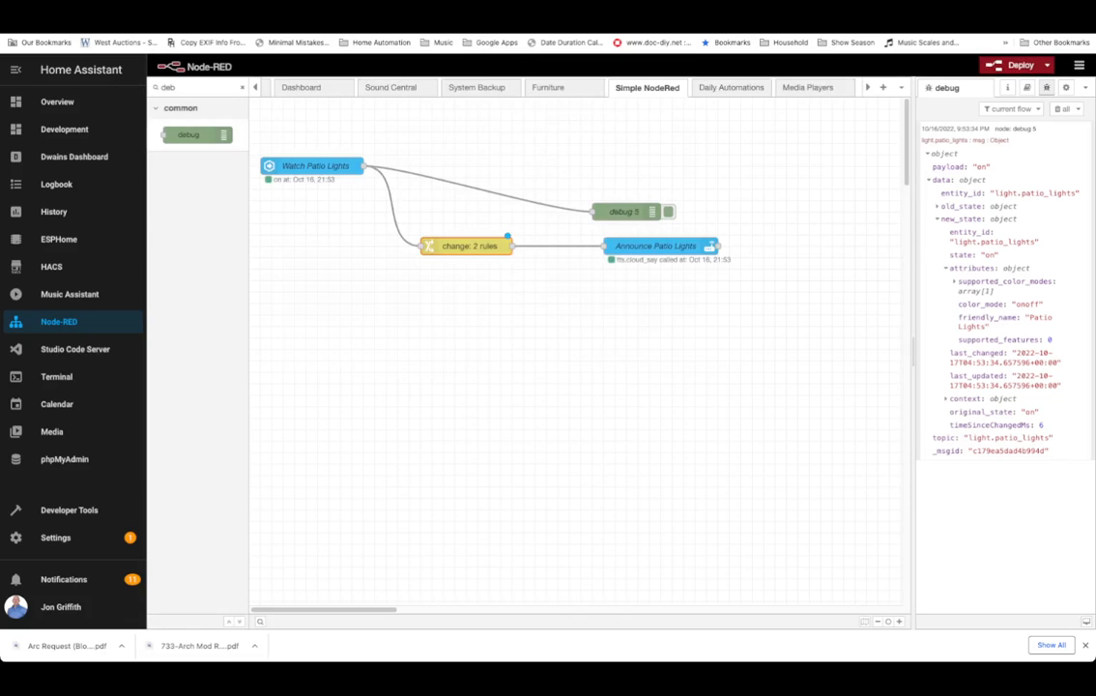
Move the change node and reconnect its output from Announce Patio Lights to debug 5.
left_click_drag(466, 245, 431, 268)
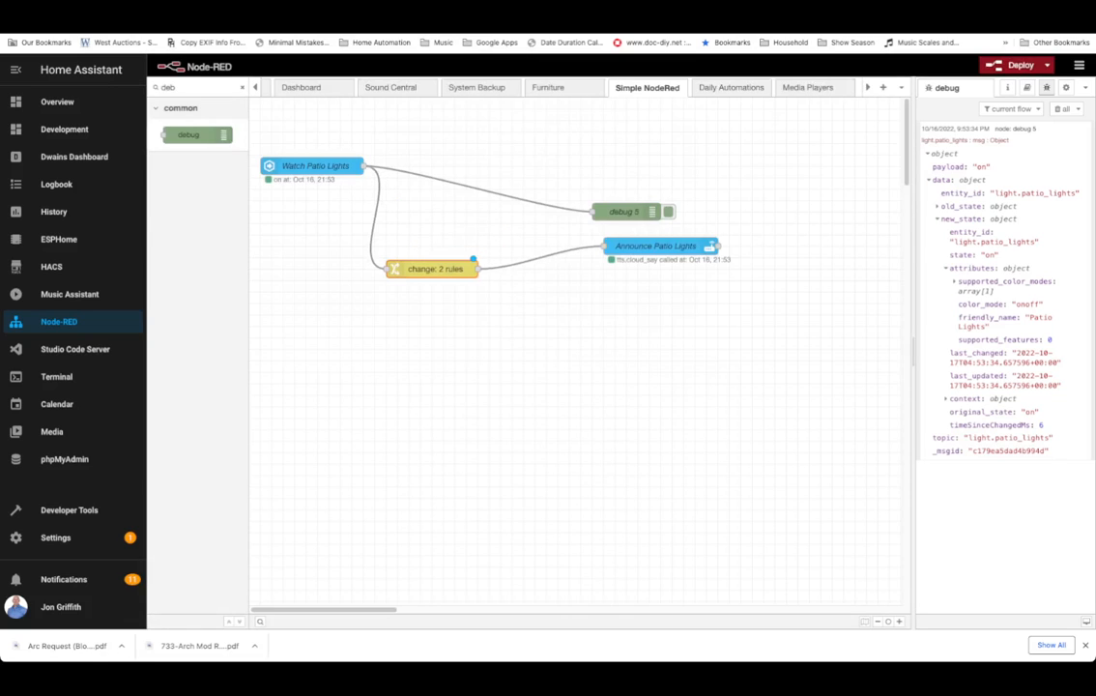
left_click(541, 257)
key("Delete")
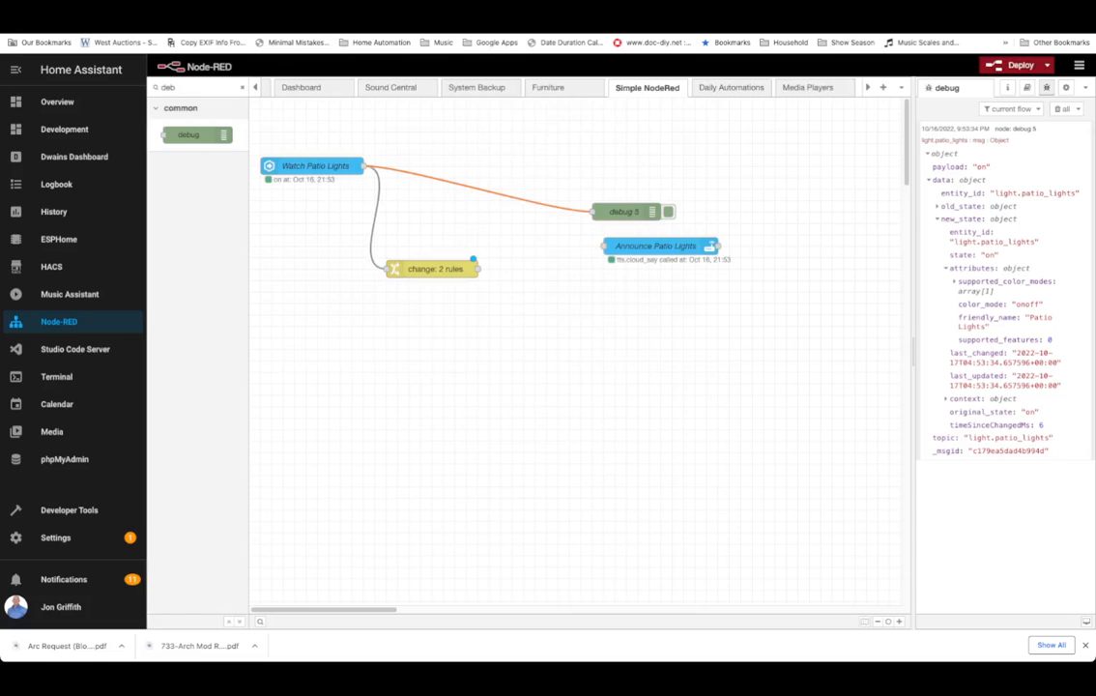
key("Delete")
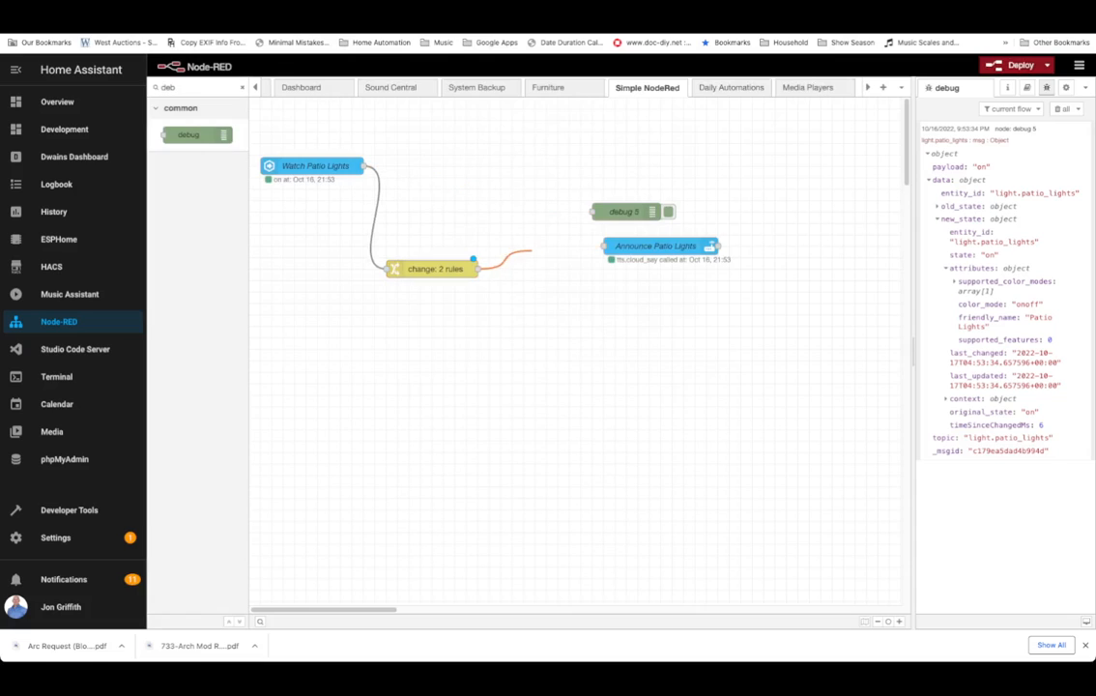
left_click_drag(479, 269, 562, 224)
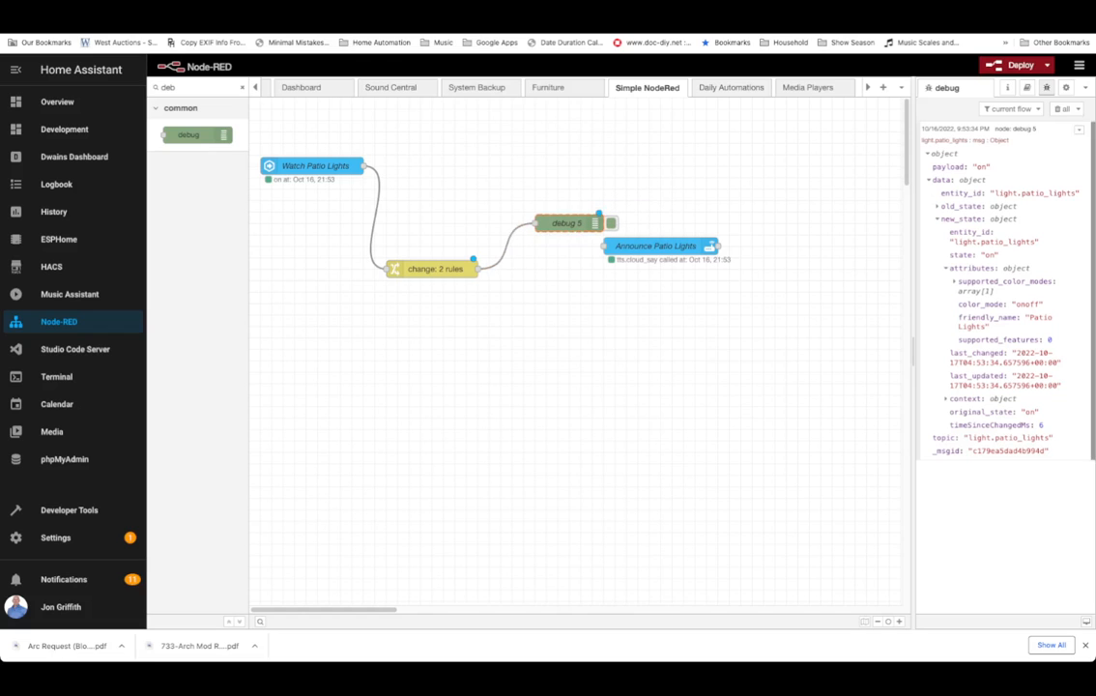
Deploy the flow, clear the debug messages and expand the newest debug message.
left_click(1020, 66)
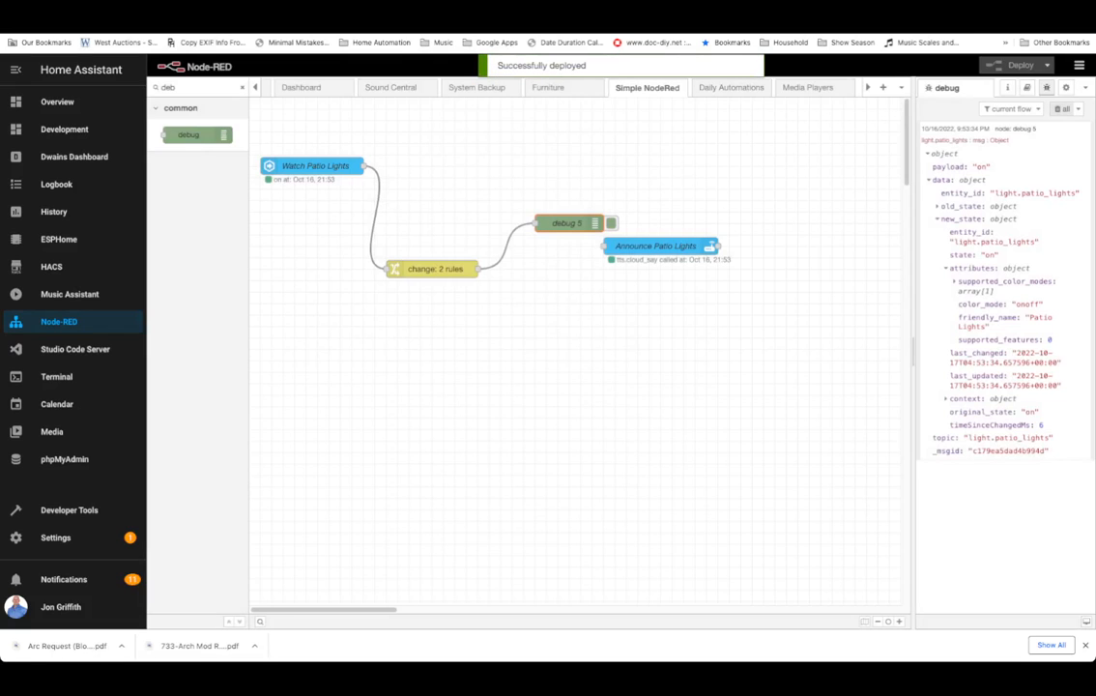
left_click(1061, 108)
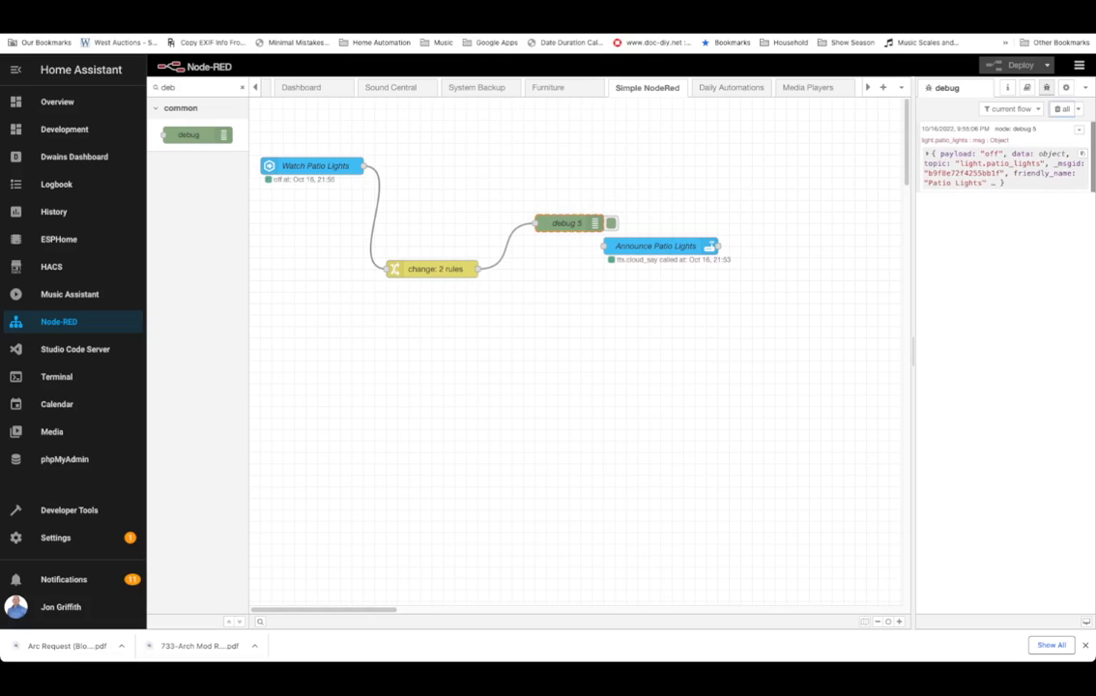
left_click(928, 153)
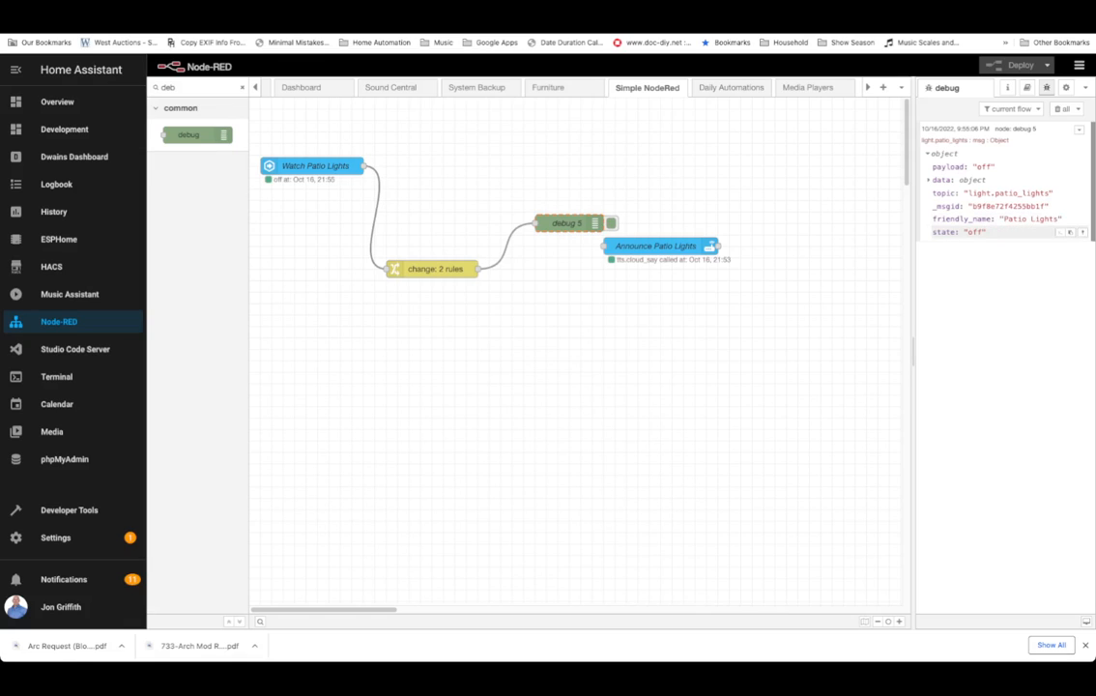
Move Announce Patio Lights beside the change node and wire the change node's output to it.
left_click_drag(661, 246, 741, 280)
left_click_drag(478, 269, 634, 269)
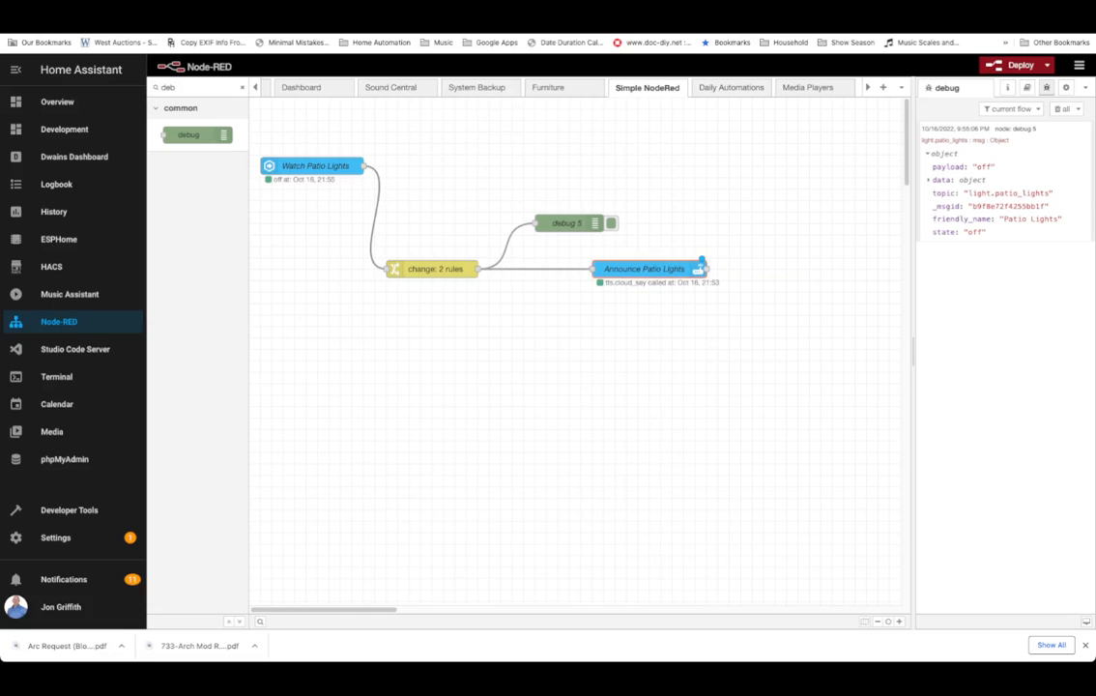
Change the Announce Patio Lights message template to "The {{friendly_name}} were just turned {{state}}.".
double_click(637, 269)
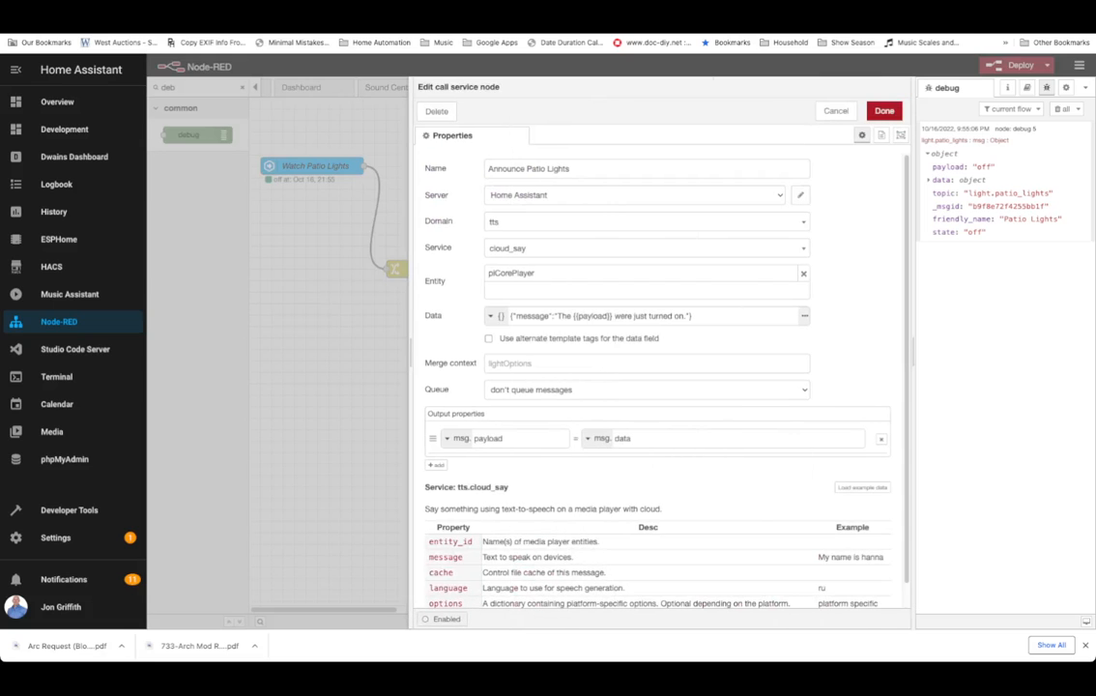
double_click(592, 316)
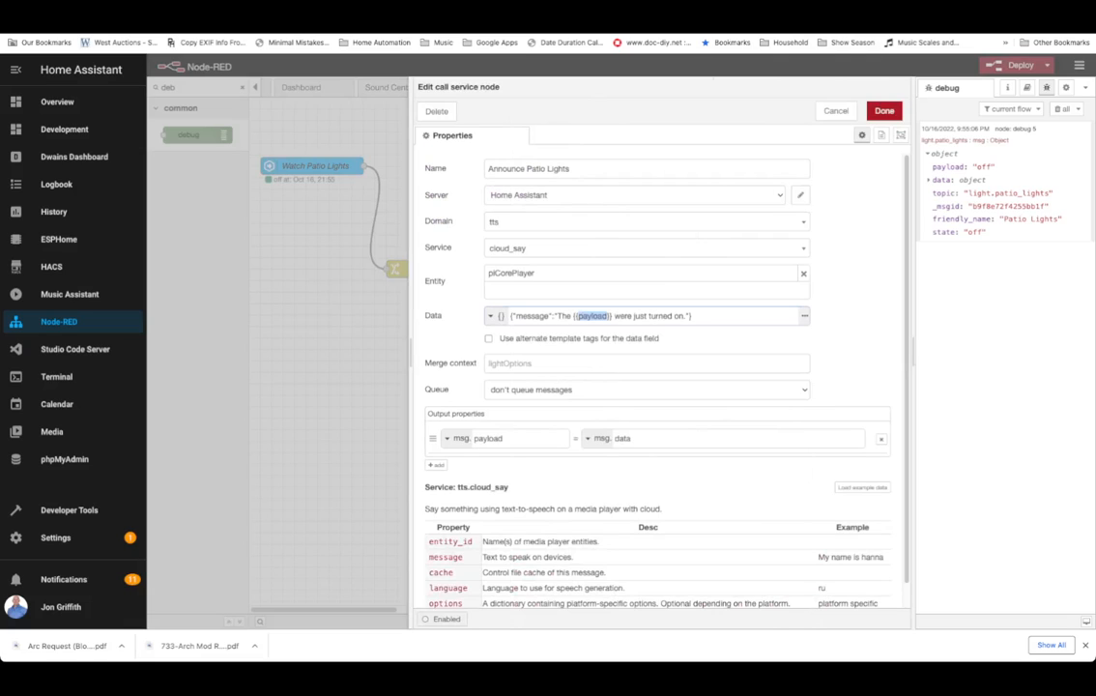
type("d")
key("BackSpace")
type("friendly_name")
double_click(700, 316)
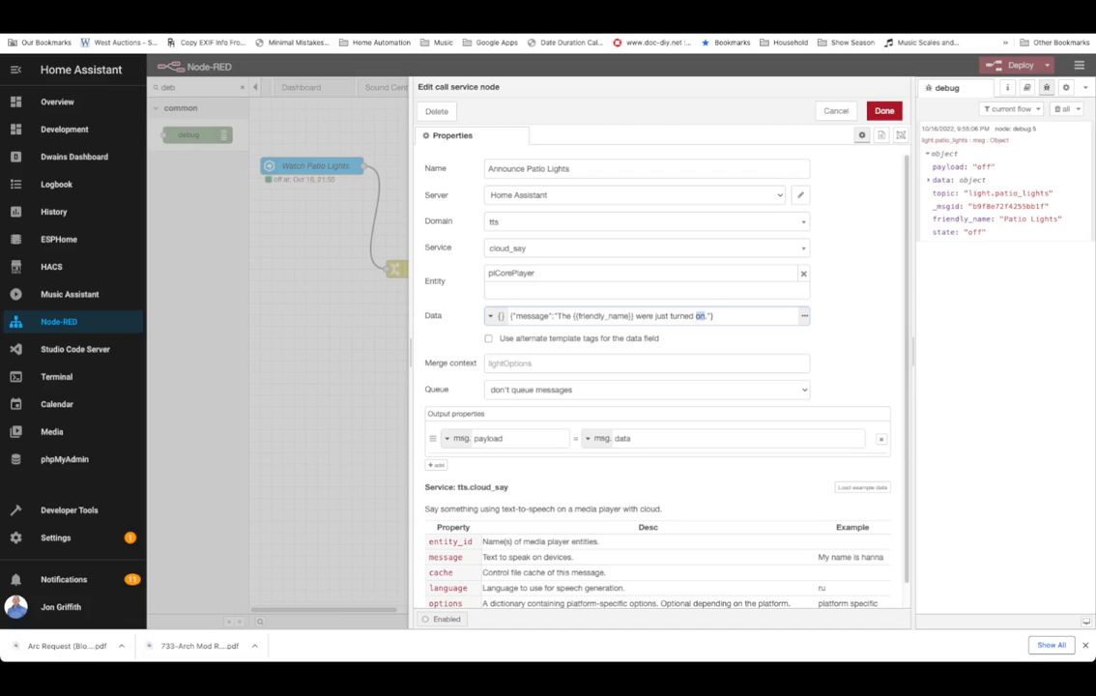
type("{{state}}")
left_click(885, 111)
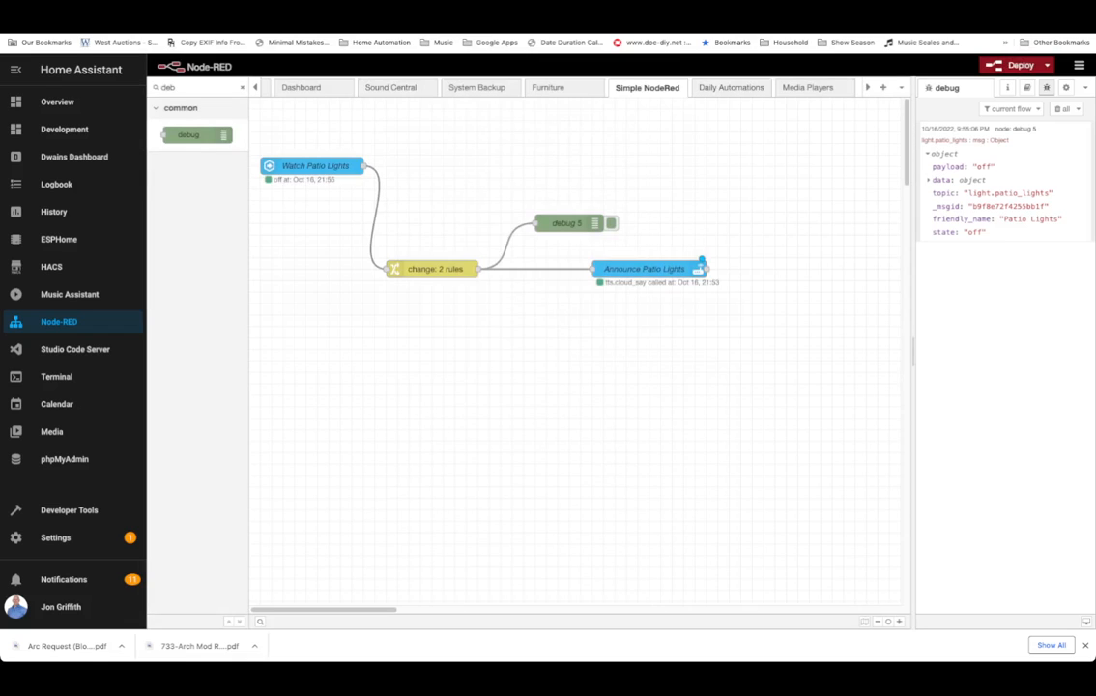
Move Announce Patio Lights lower and duplicate it below itself.
left_click_drag(644, 269, 621, 304)
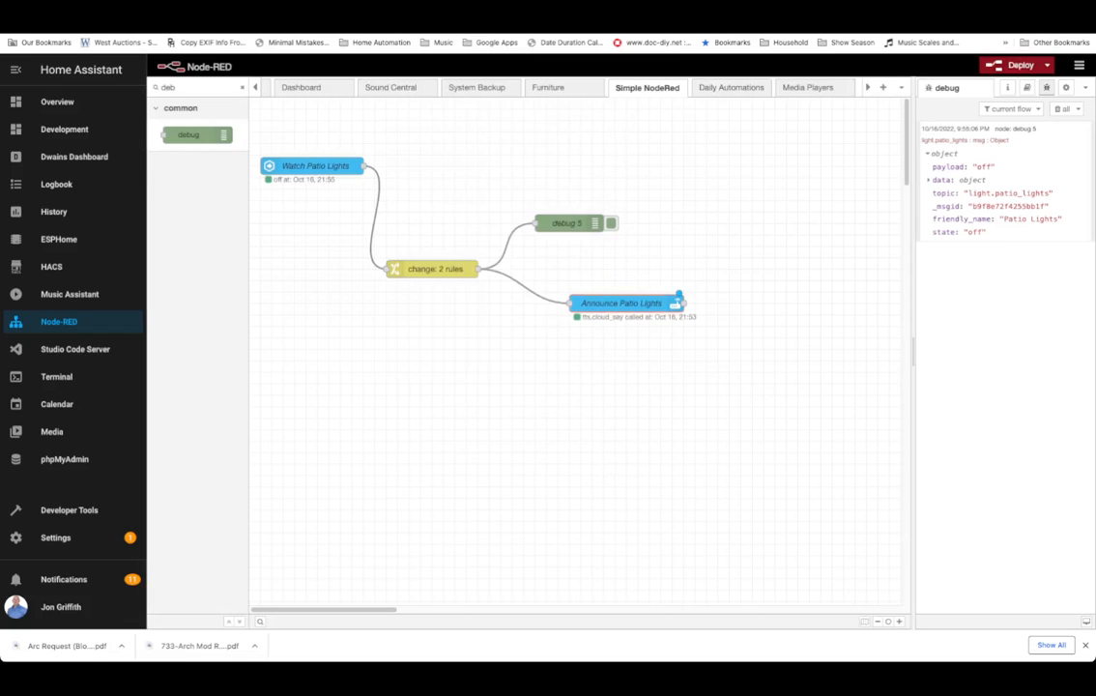
key("ctrl+c")
key("ctrl+v")
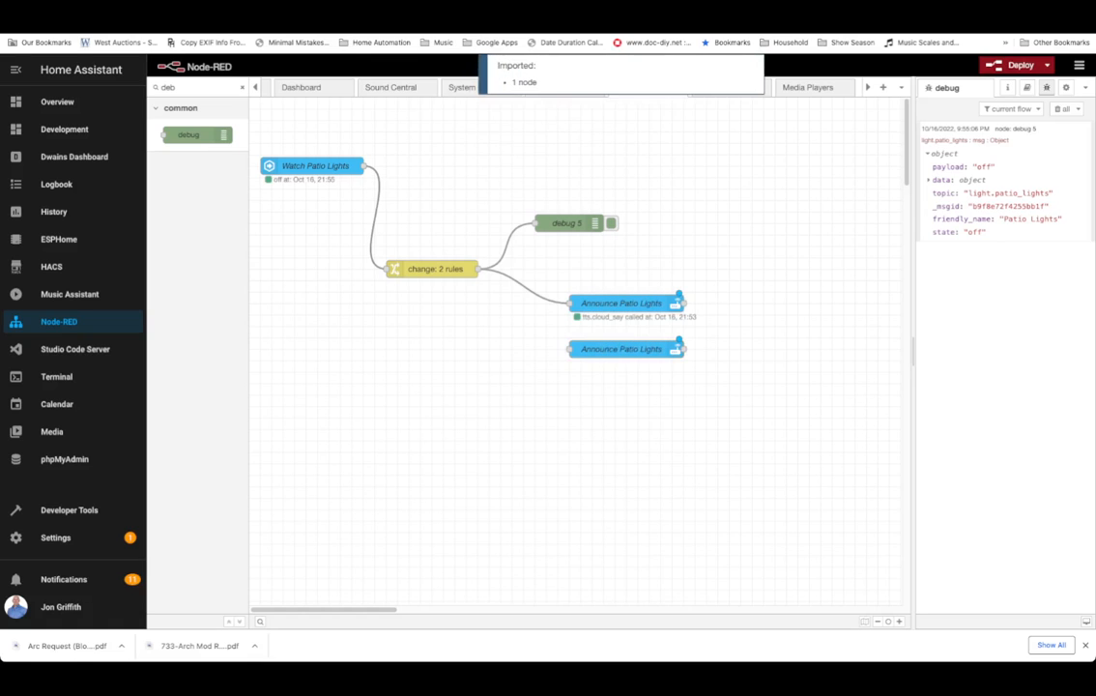
Set the duplicated node's domain to notify and its service to persistent_notification.
double_click(621, 349)
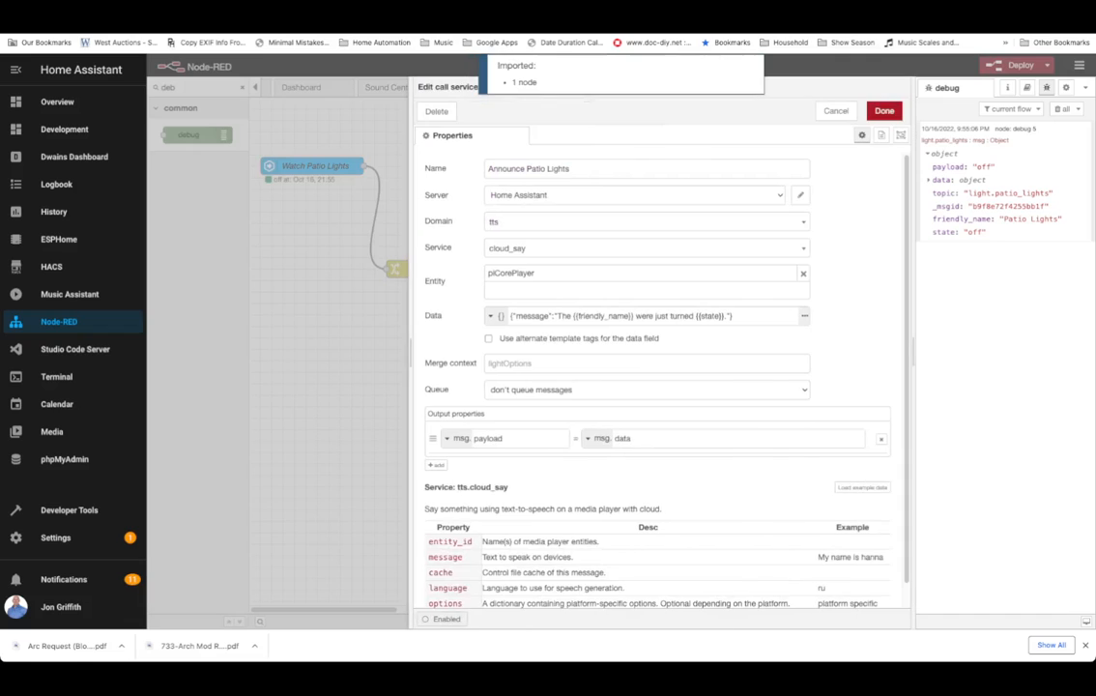
left_click(646, 222)
type("not")
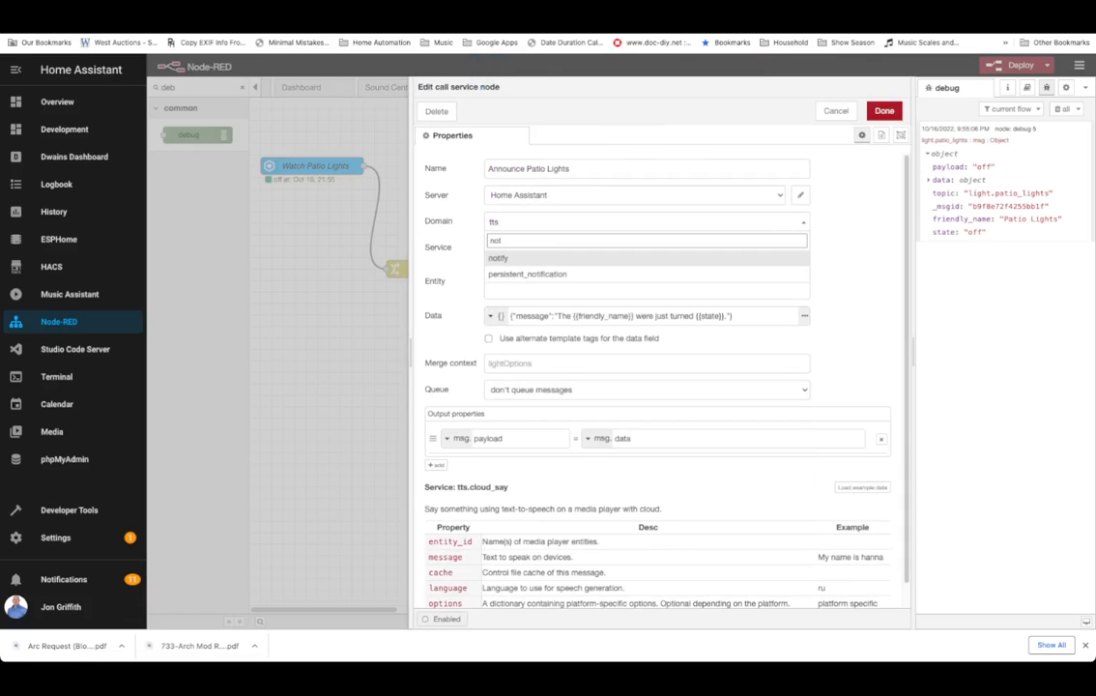
key("Return")
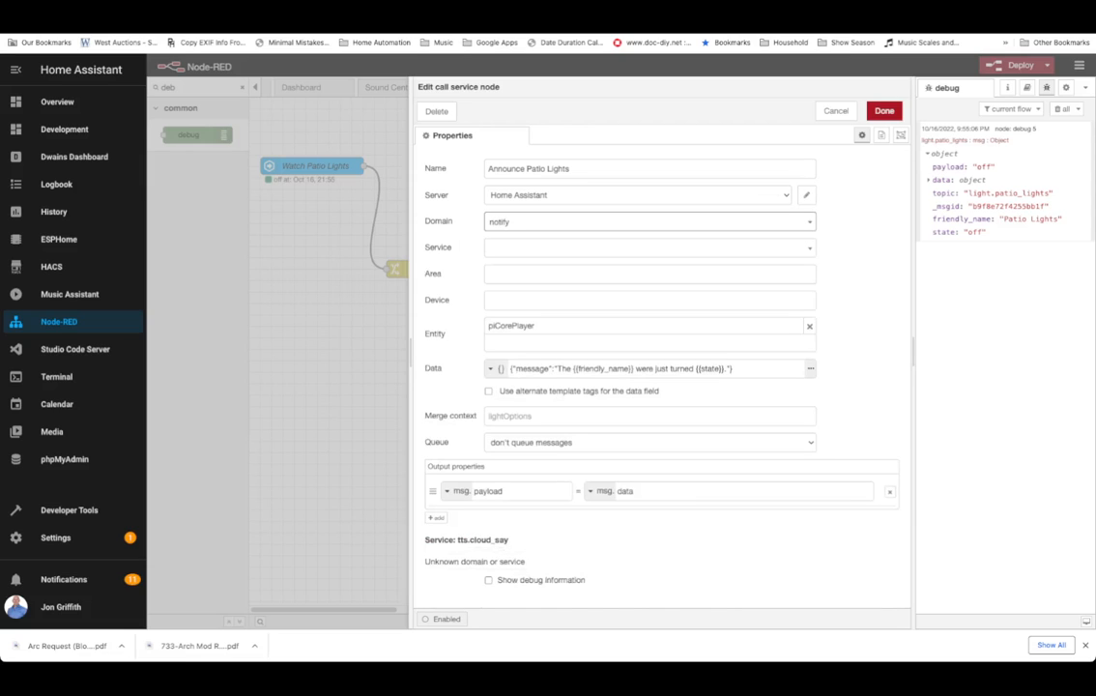
left_click(645, 248)
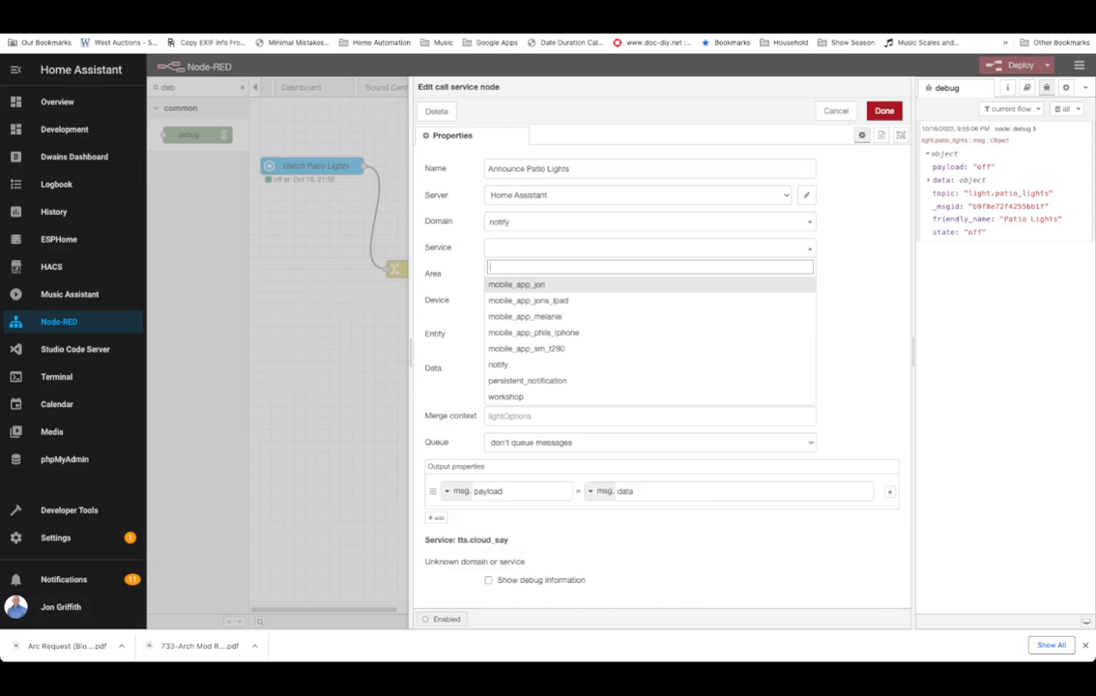
key("Down")
key("Down")
key("Down")
key("Down")
key("Down")
key("Return")
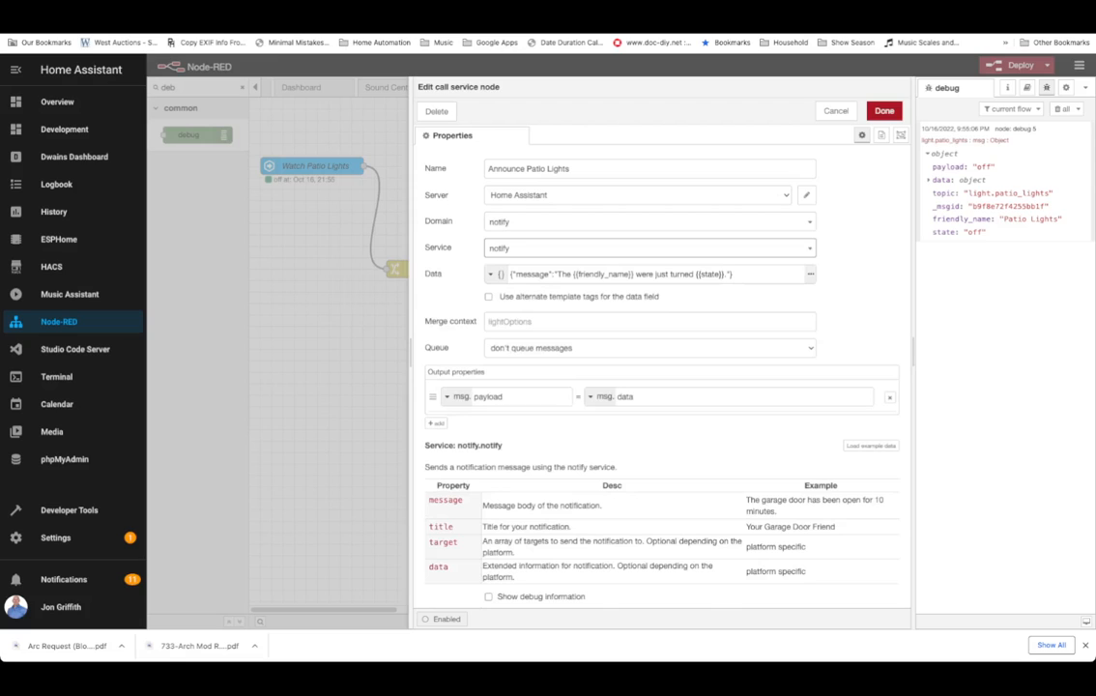
left_click(646, 248)
type("per")
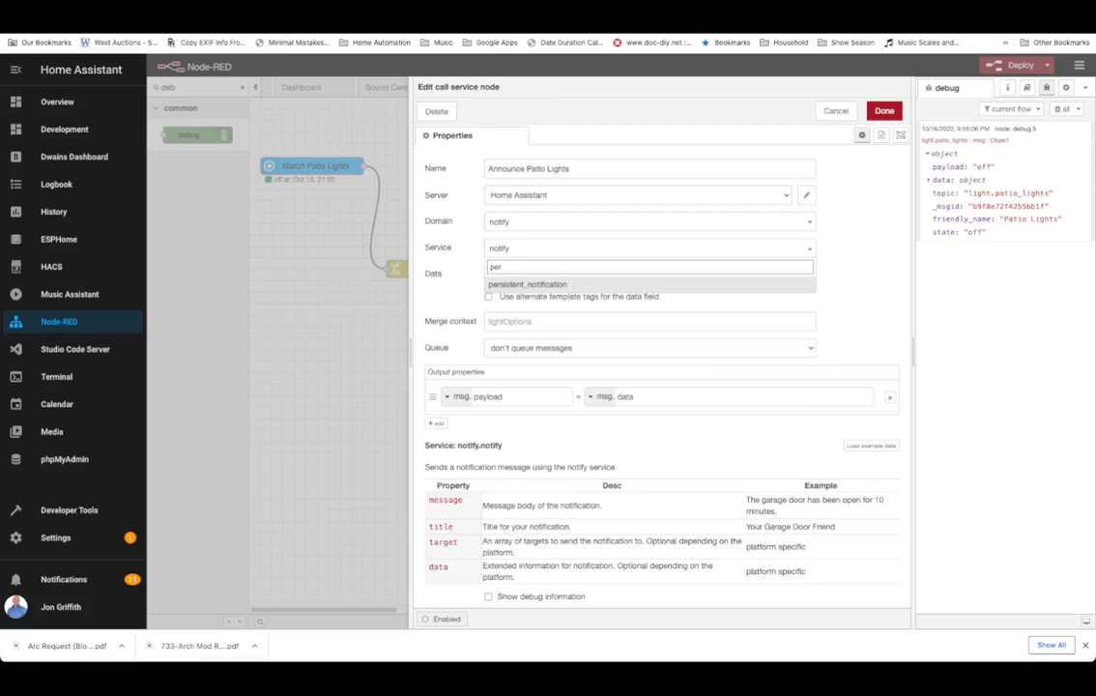
key("Return")
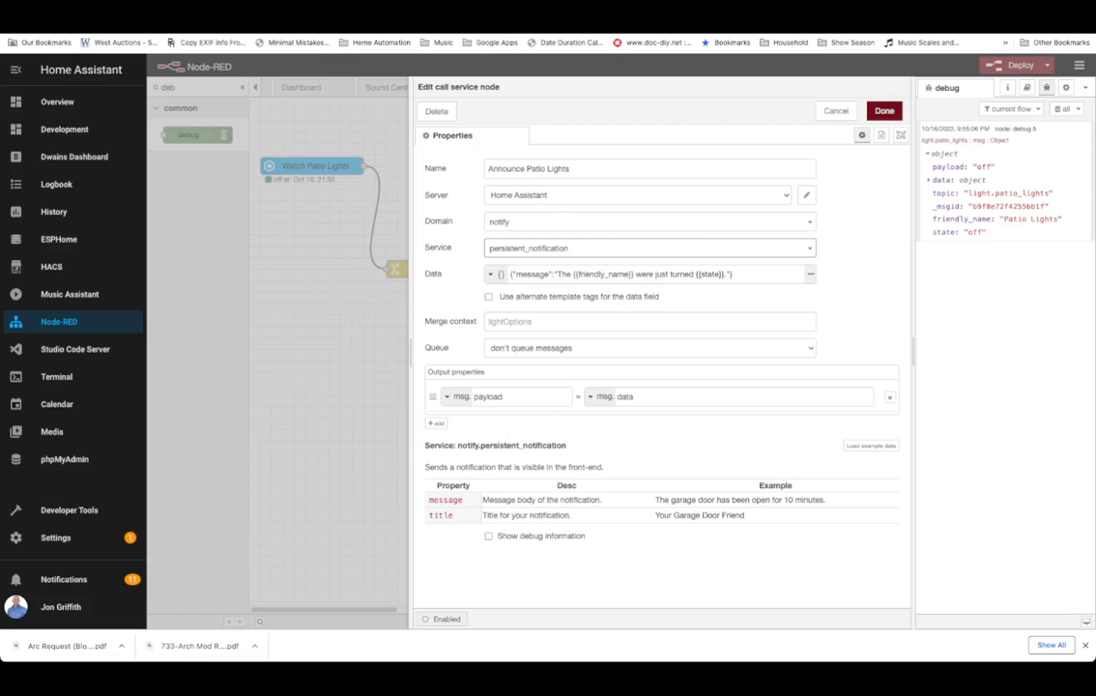
left_click(885, 110)
Wire the change node's output to the duplicated node and deploy the flow.
left_click(1021, 64)
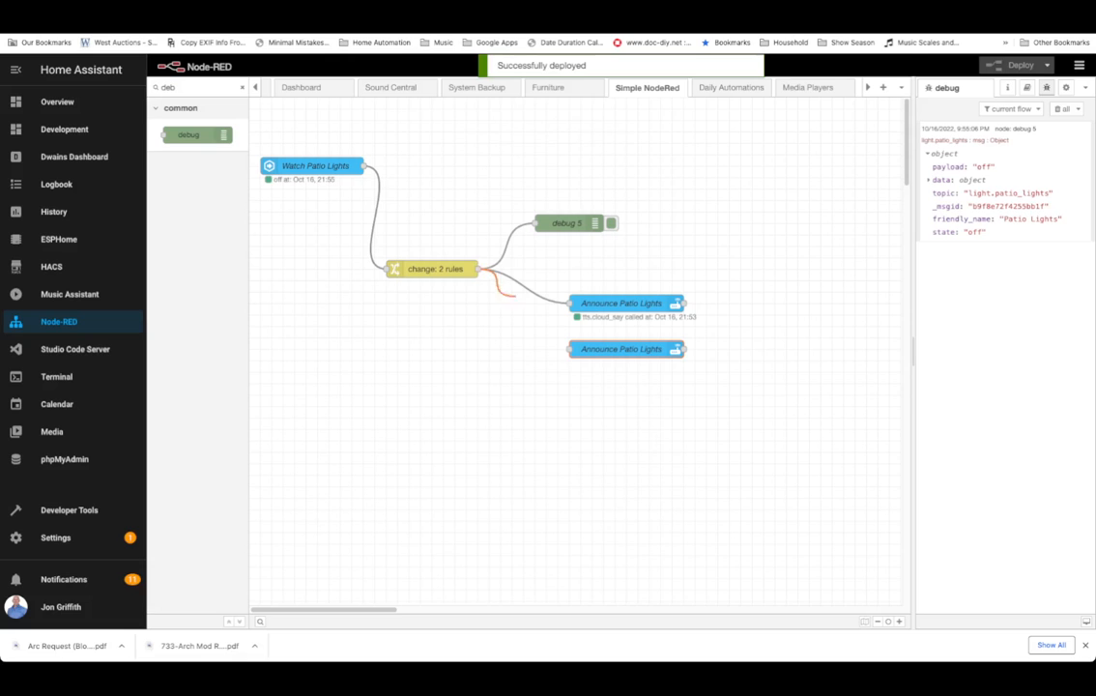
left_click_drag(478, 268, 570, 349)
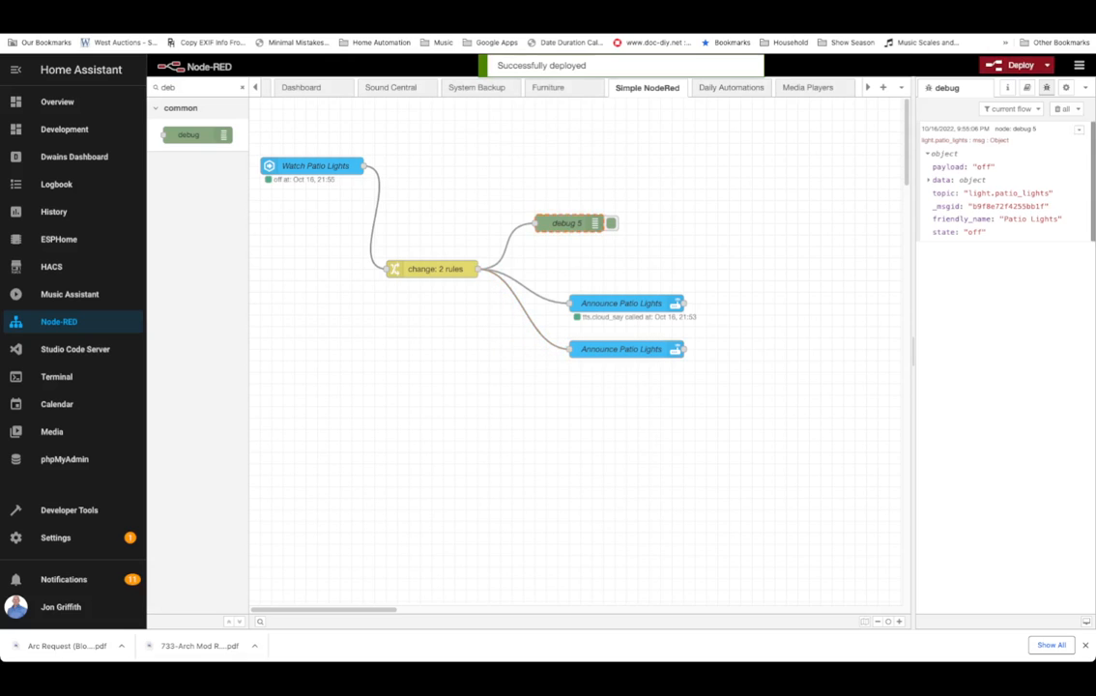
left_click(1020, 65)
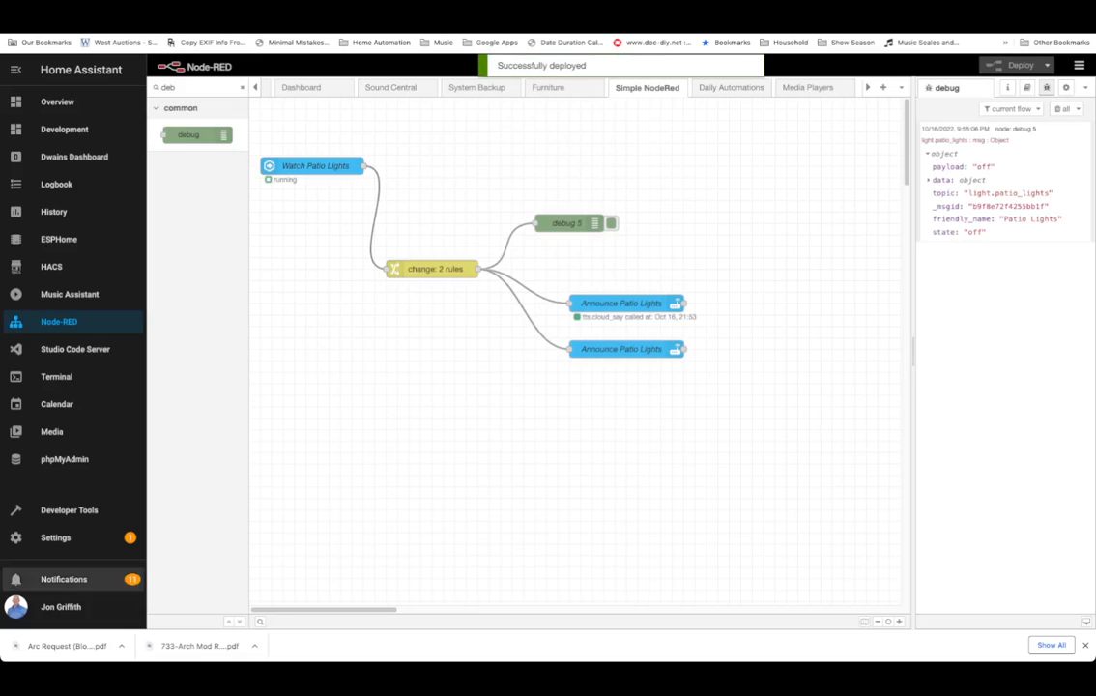
Open the notifications panel and dismiss the old Patio Lights notifications.
left_click(63, 579)
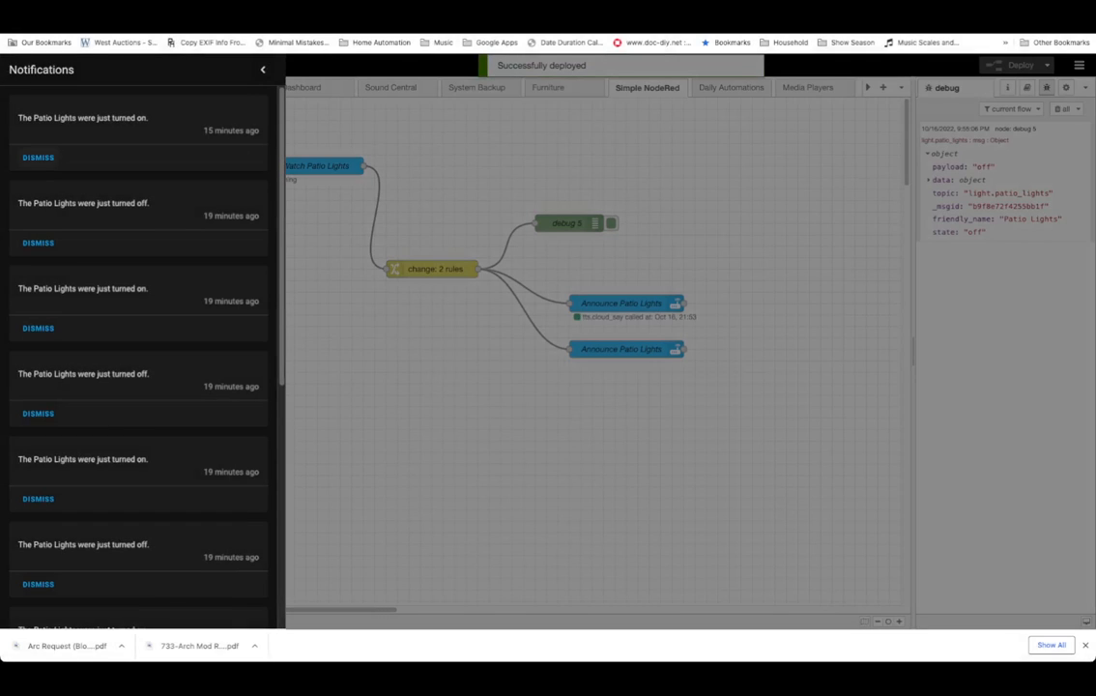
left_click(38, 158)
left_click(37, 158)
left_click(37, 157)
left_click(38, 158)
left_click(37, 157)
left_click(37, 158)
left_click(38, 157)
left_click(38, 157)
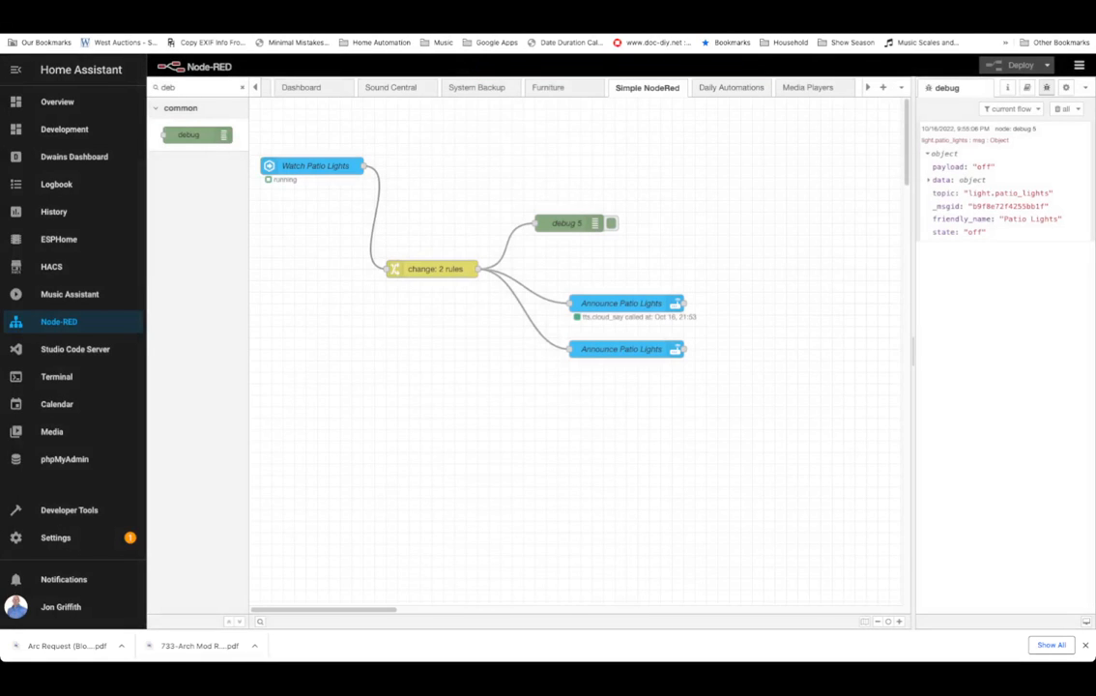
Delete the wire from the change node to Announce Patio Lights.
left_click(524, 287)
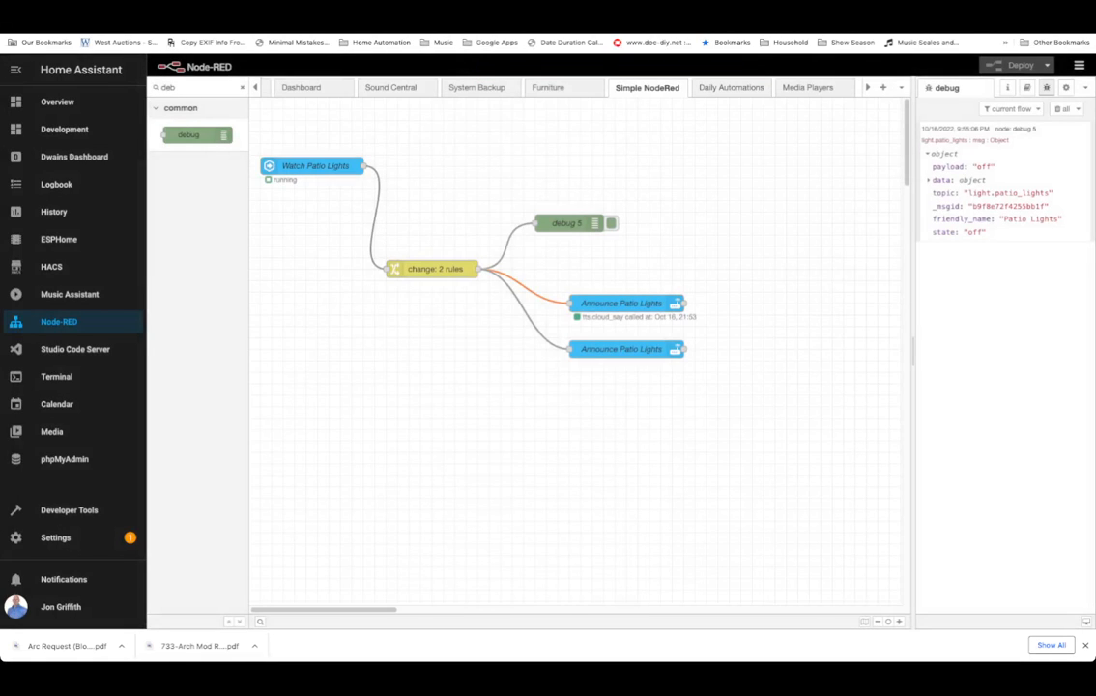
key("Delete")
Rename the duplicated node to Persistent Notification.
double_click(621, 349)
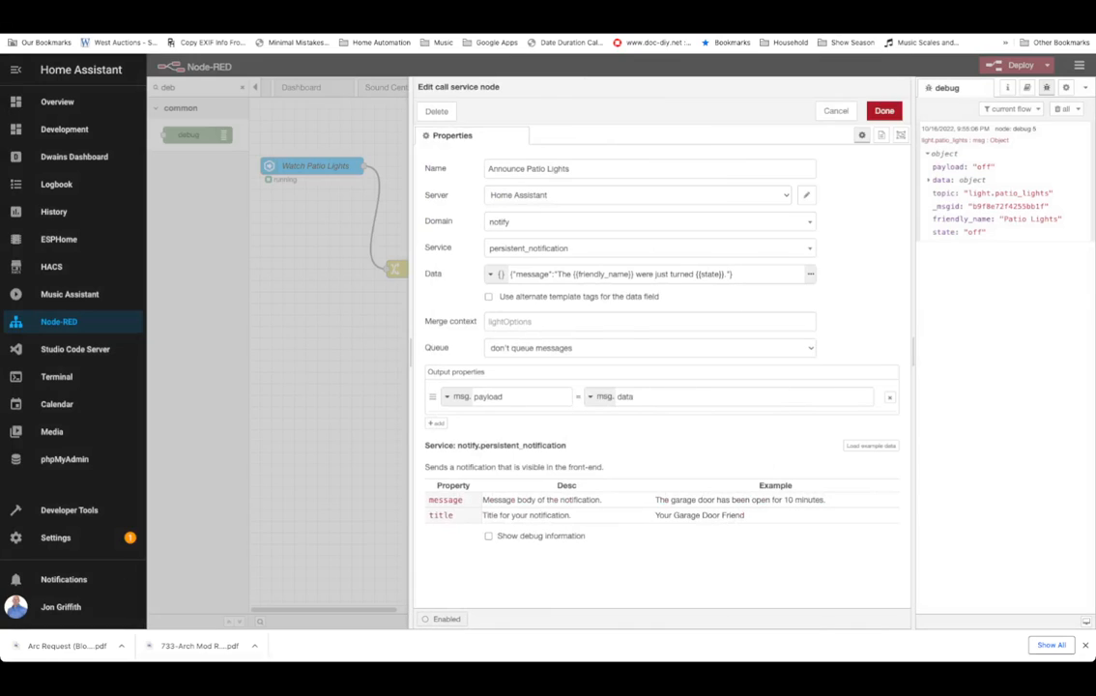
triple_click(558, 168)
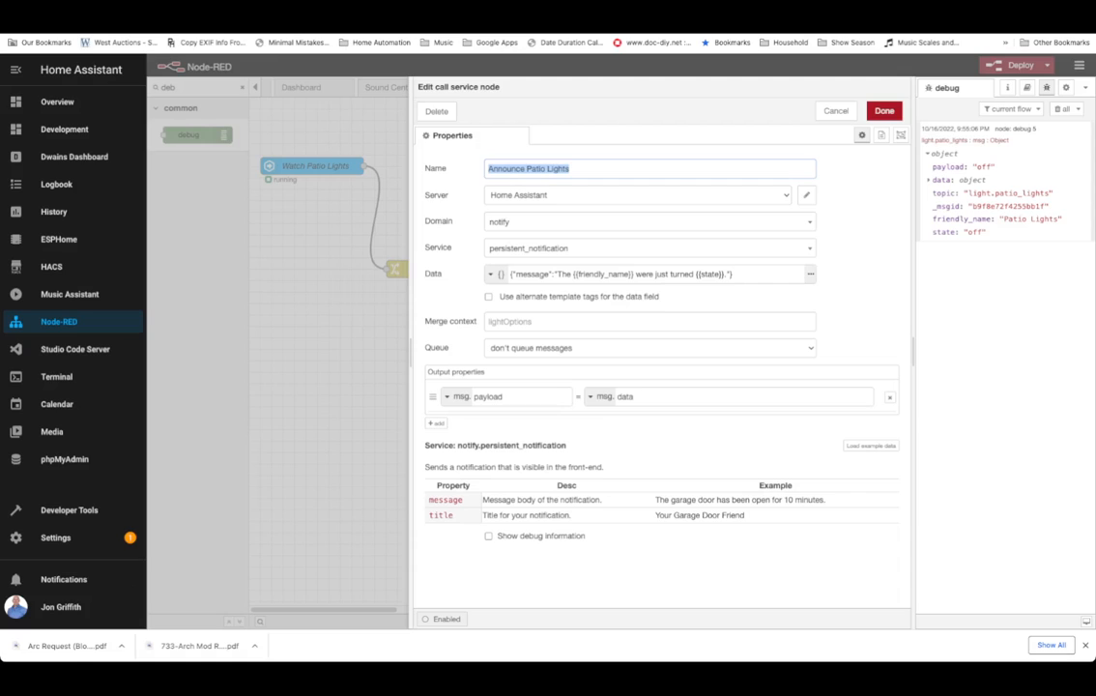
type("Persisten")
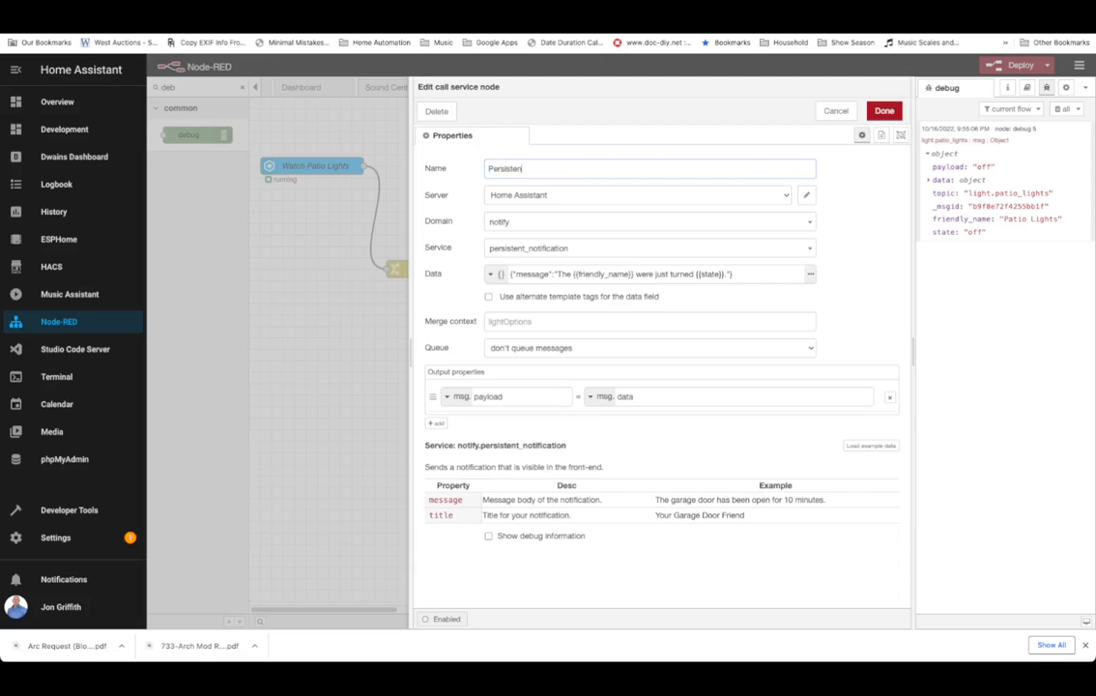
type("t Notification")
left_click(884, 111)
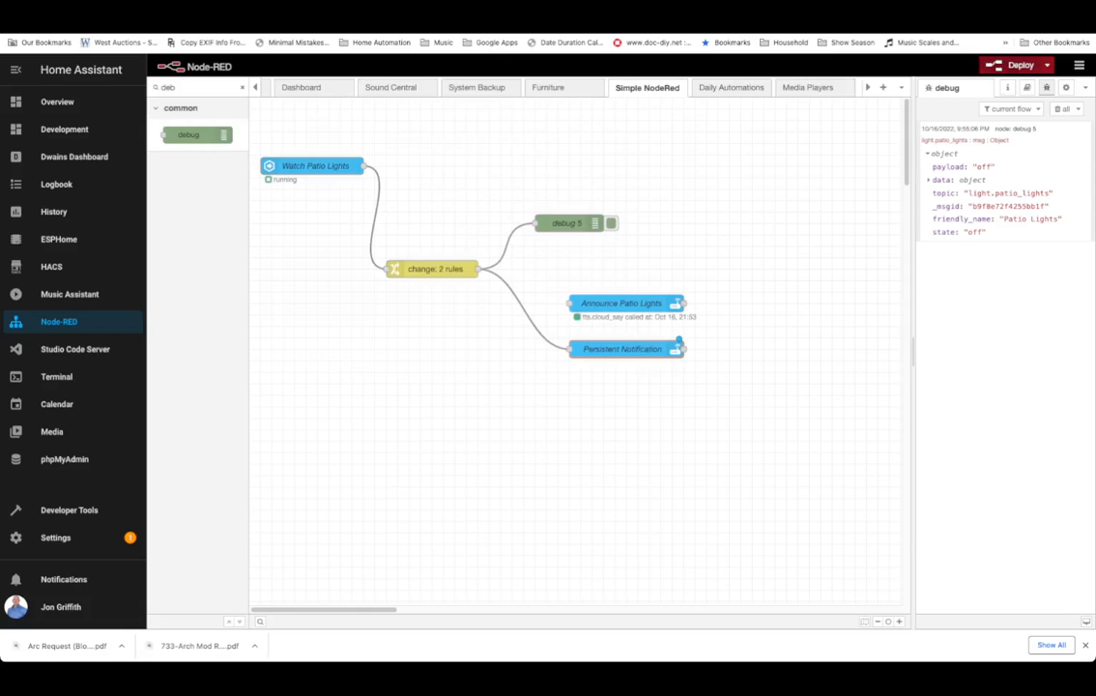
Deploy the flow, clear the debug messages and check the notifications panel for the new notification.
left_click(1015, 66)
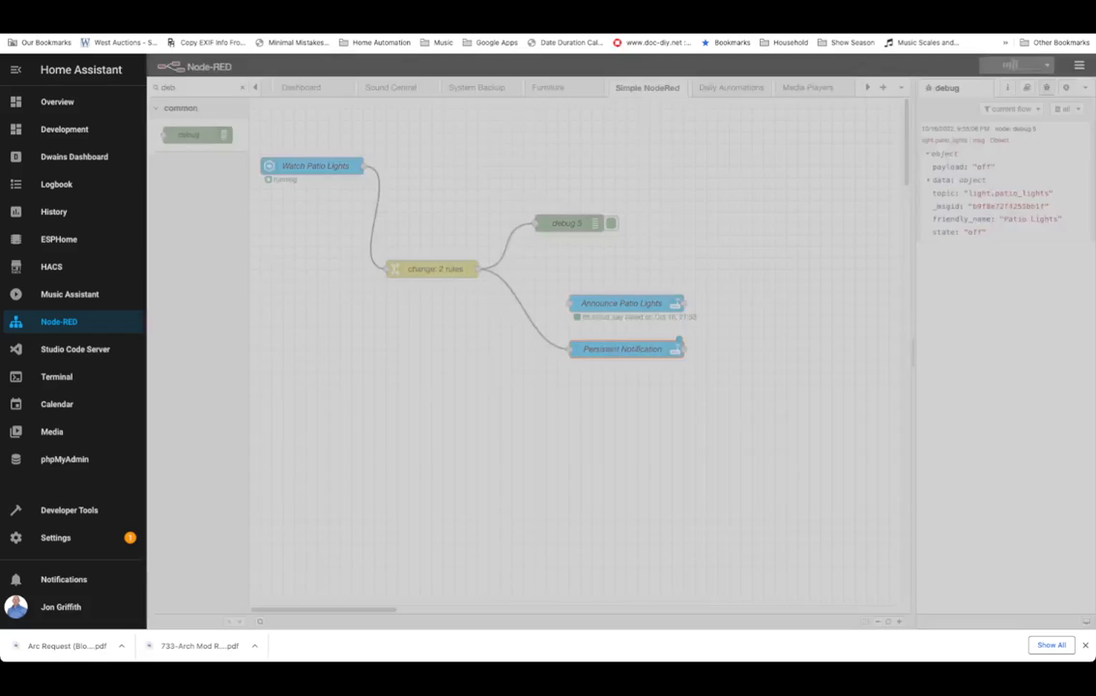
left_click(1060, 108)
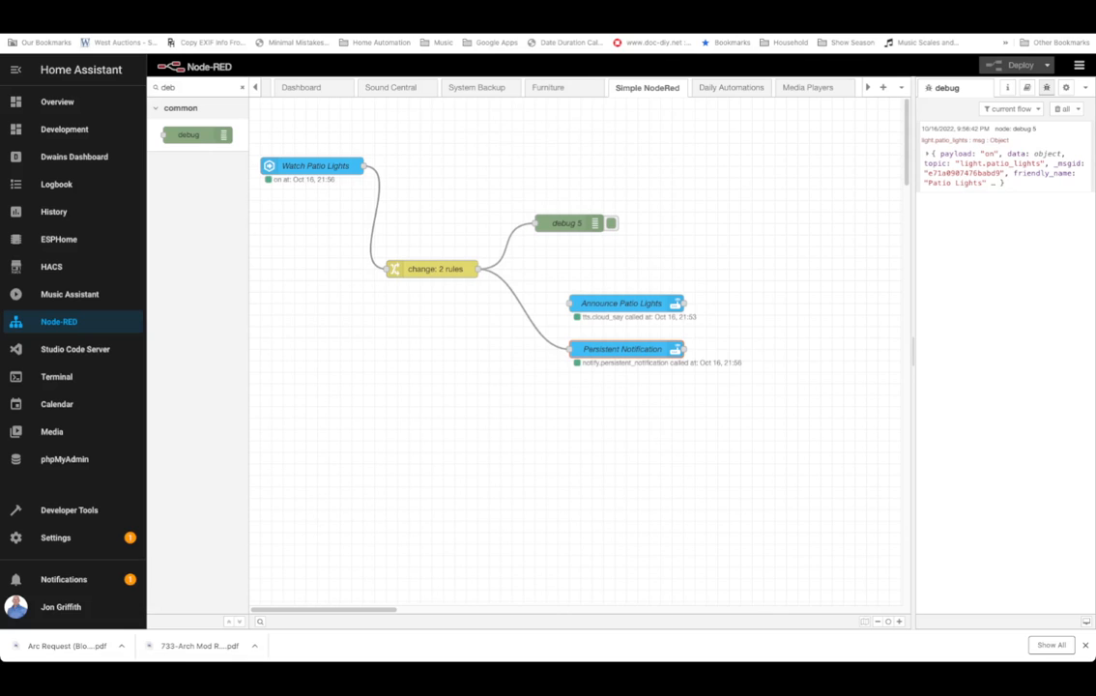
left_click(63, 580)
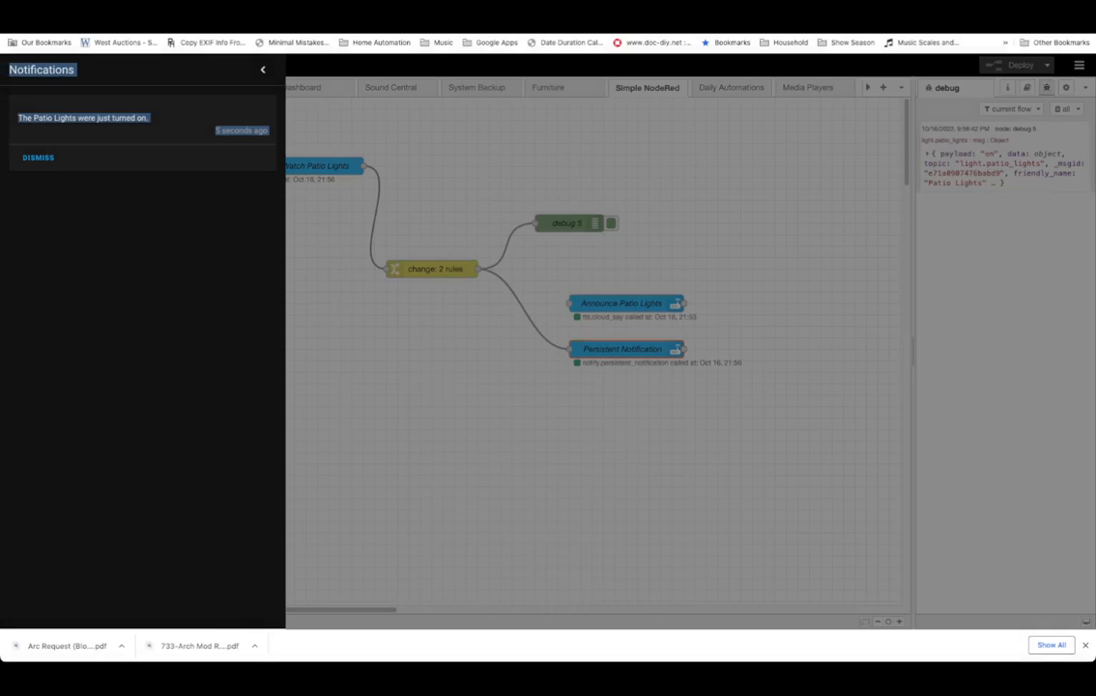
left_click(619, 406)
Review the settings of the Persistent Notification and Announce Patio Lights nodes without changing them.
double_click(622, 349)
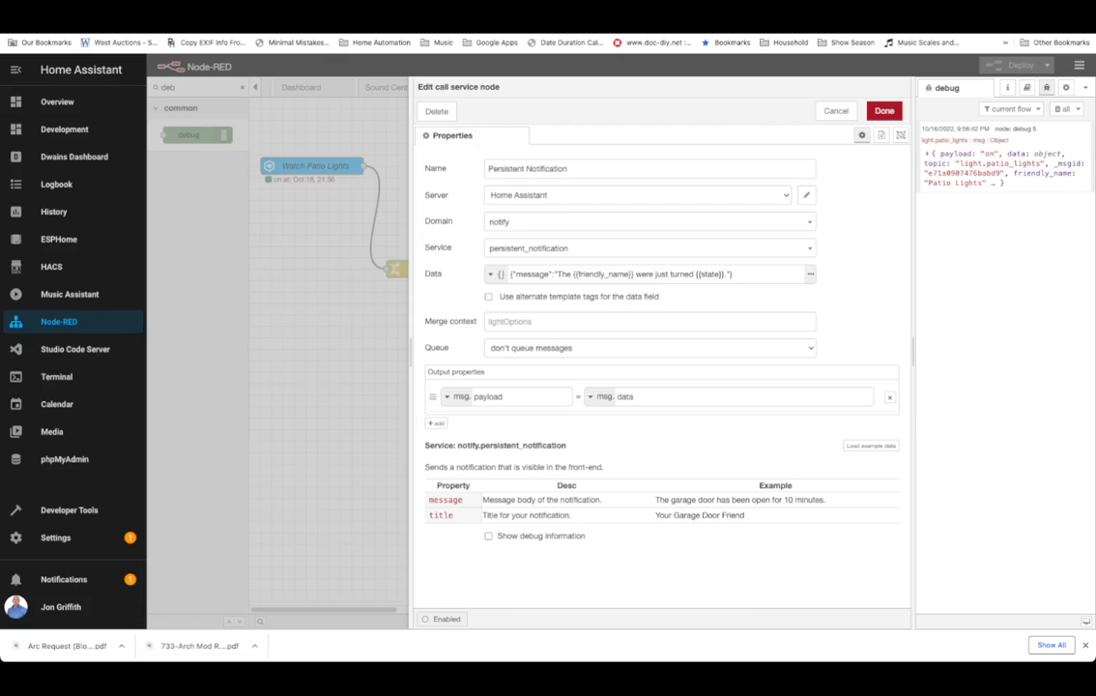
left_click(836, 111)
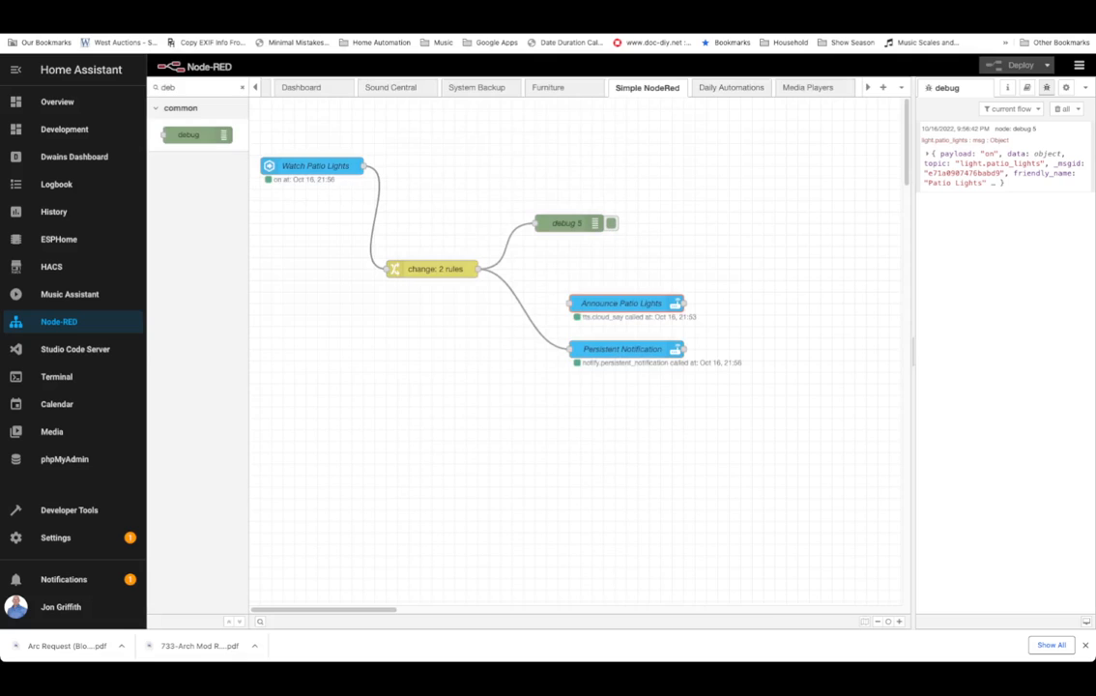
double_click(621, 303)
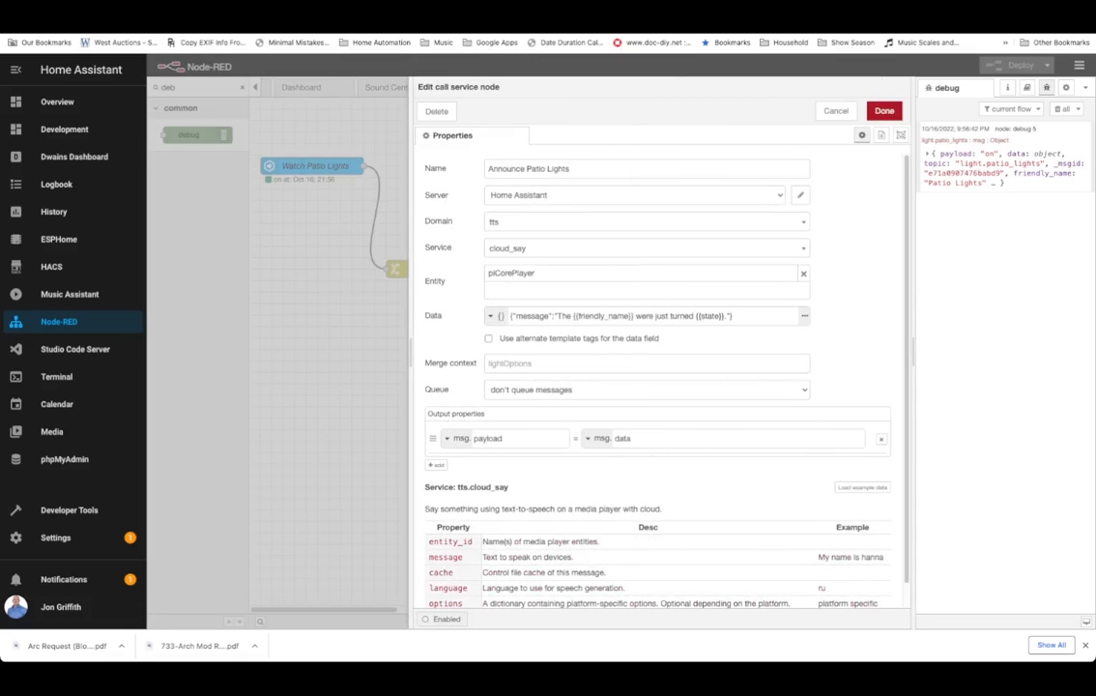
left_click(836, 111)
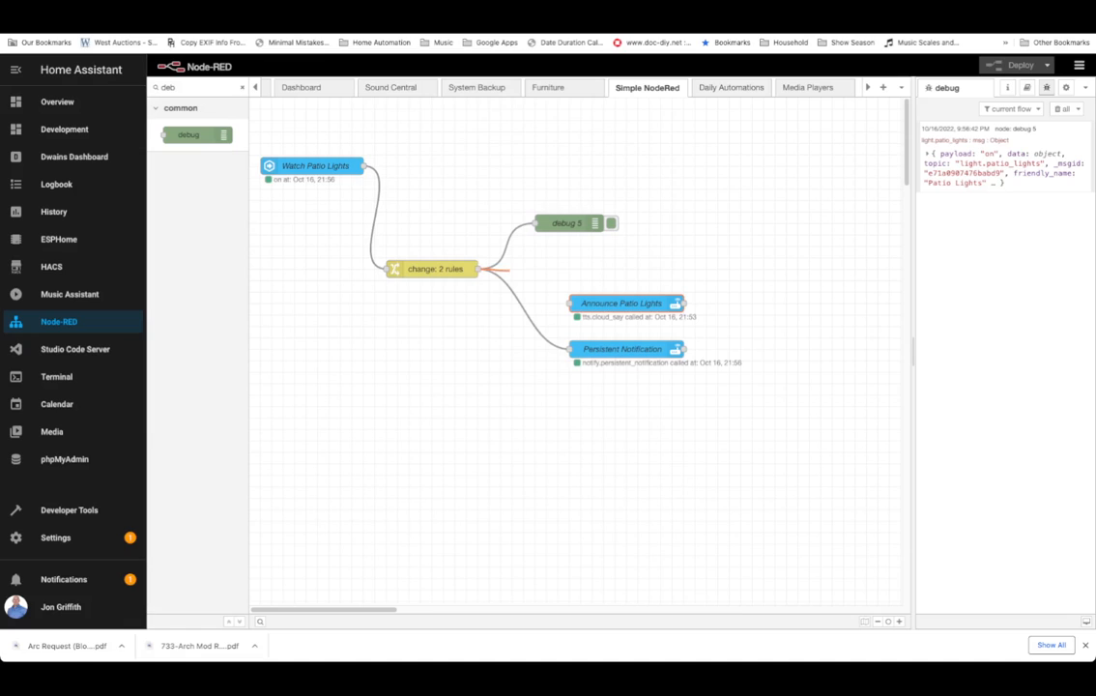
Reconnect the change node to Announce Patio Lights and delete the Persistent Notification node.
left_click_drag(478, 268, 570, 302)
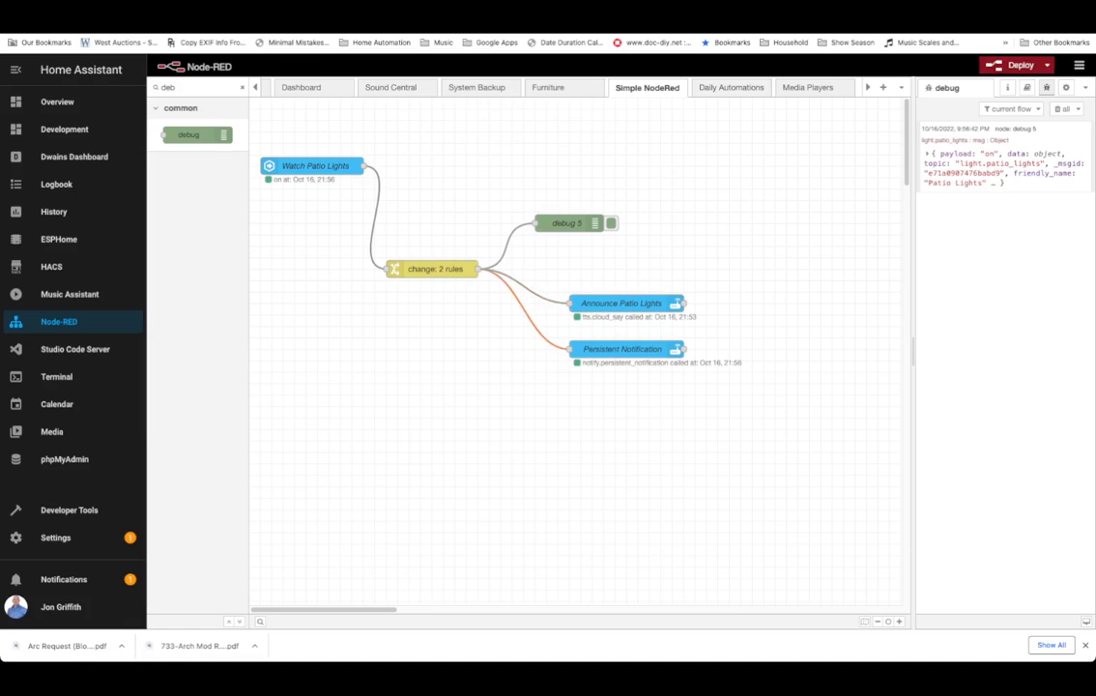
left_click(622, 348)
key("Delete")
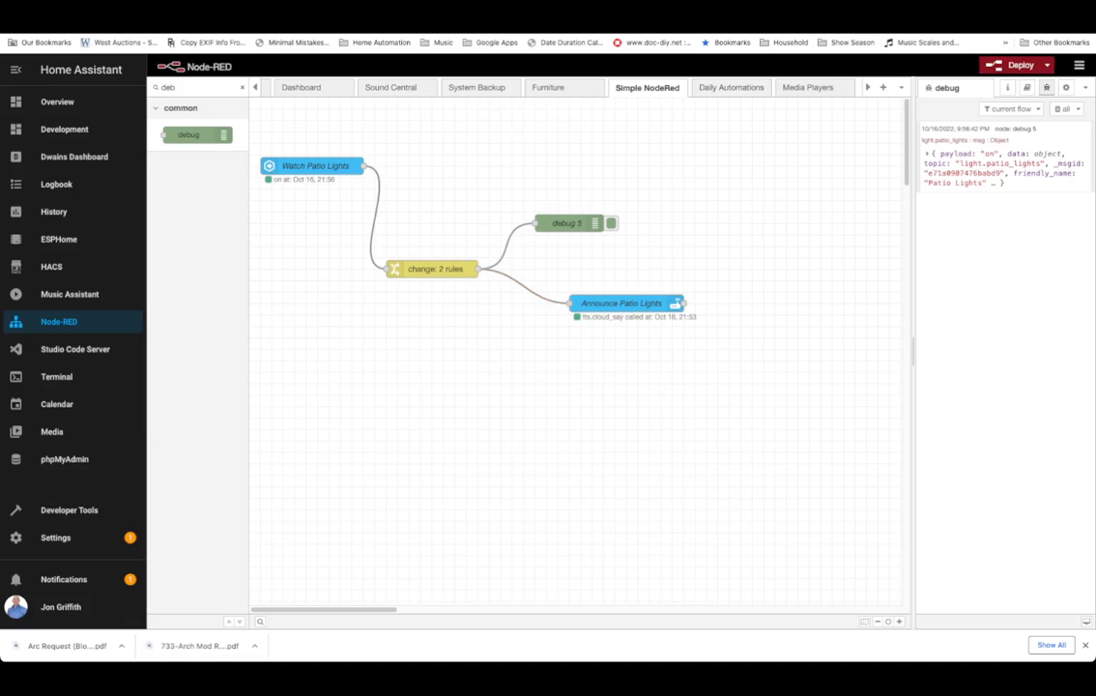
Delete the debug 5 node, pull Announce Patio Lights beside the change node and deploy the flow.
key("Delete")
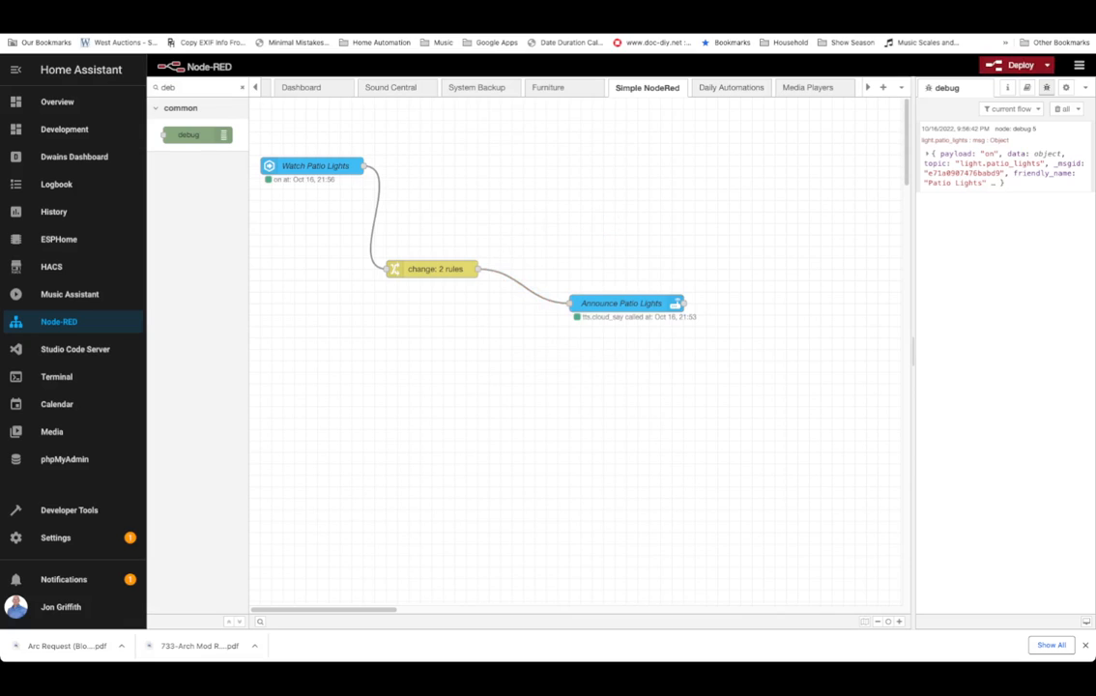
left_click_drag(676, 304, 608, 270)
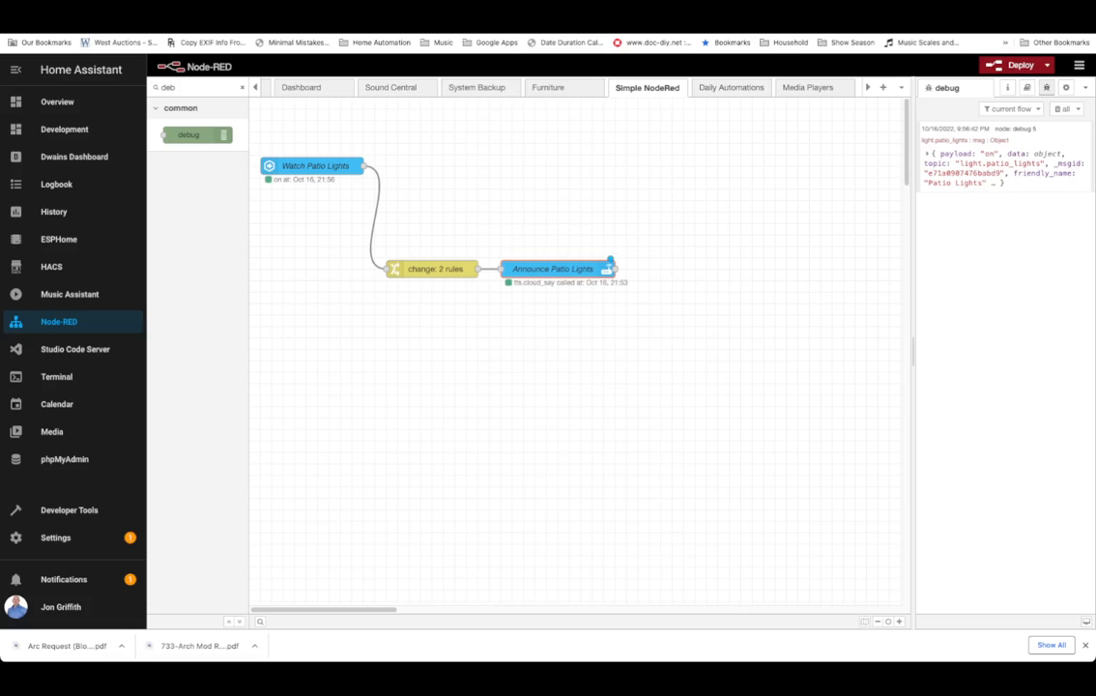
key("ctrl+d")
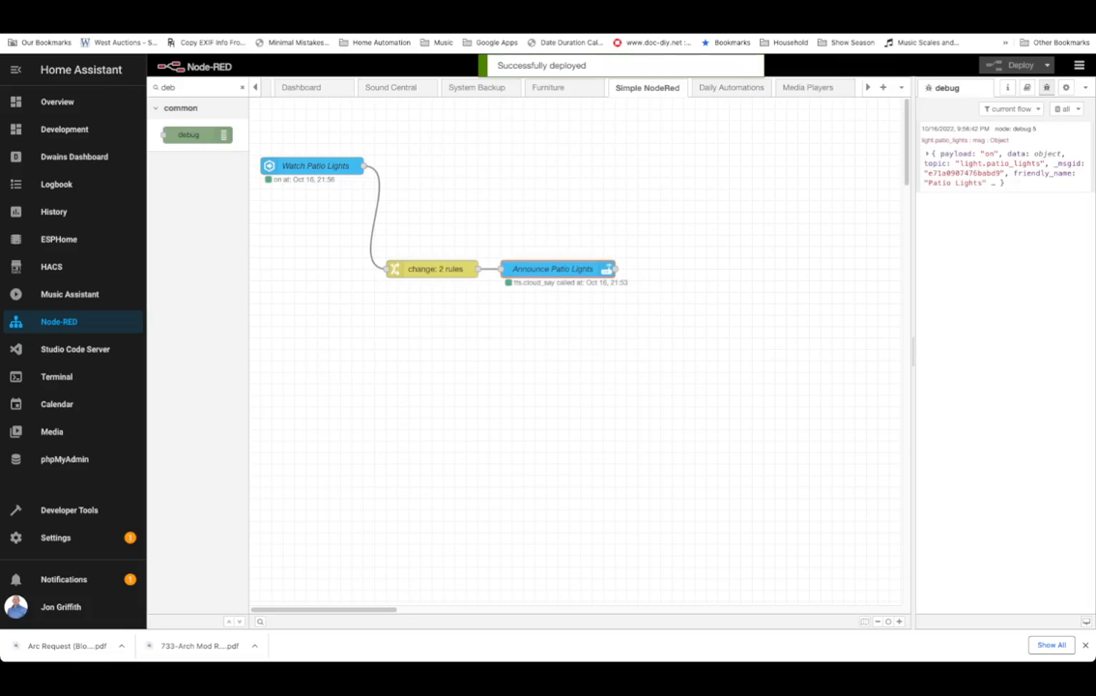
Review the settings of the Announce Patio Lights and Watch Patio Lights nodes without changing them.
double_click(554, 270)
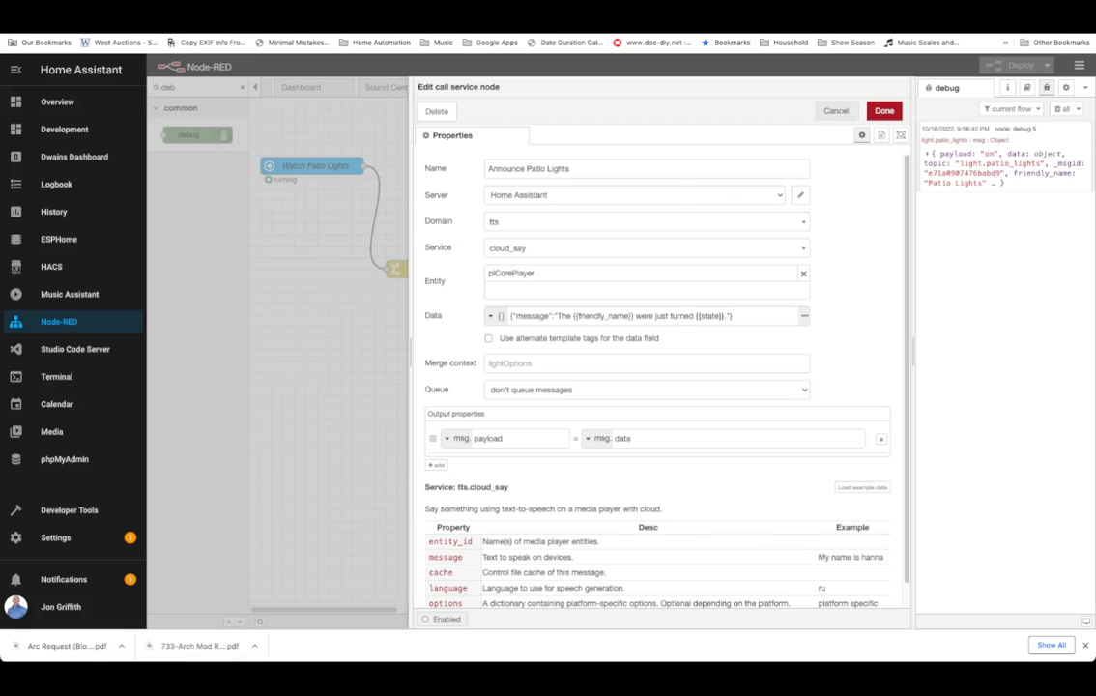
left_click(836, 110)
left_click_drag(606, 270, 665, 266)
left_click(313, 166)
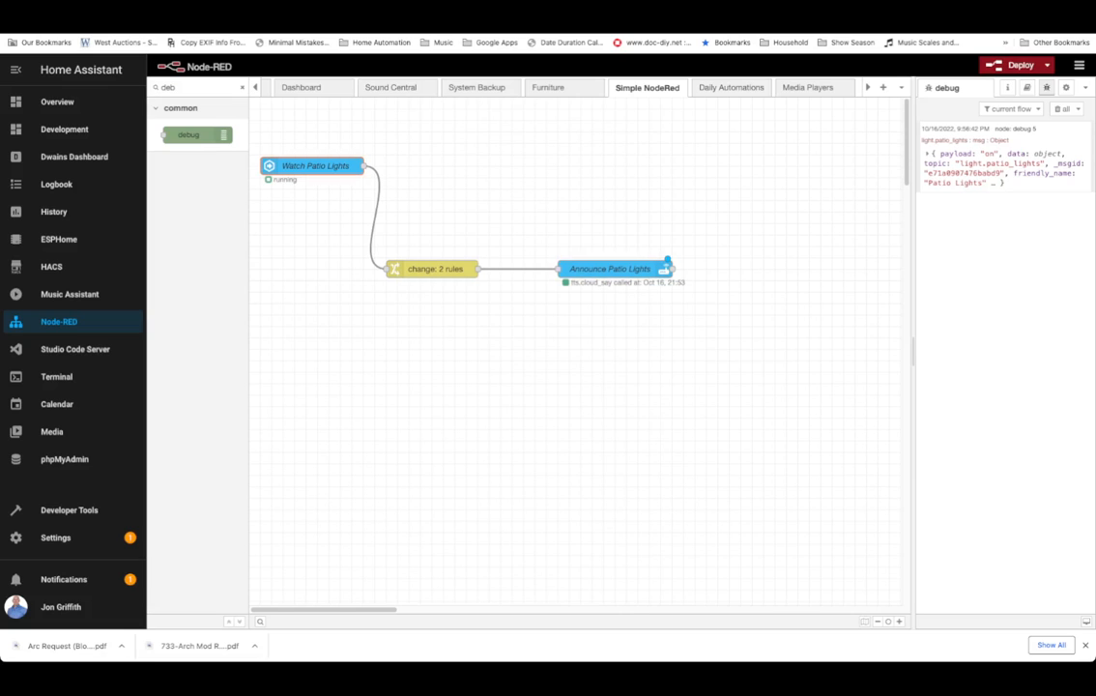
double_click(314, 167)
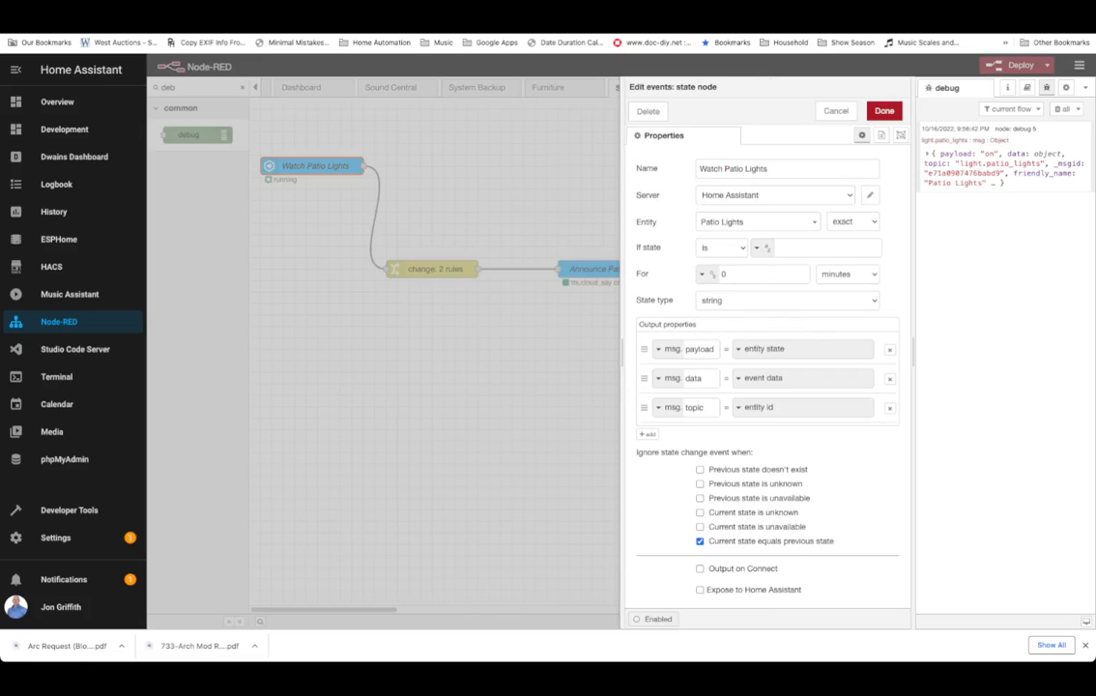
left_click(836, 111)
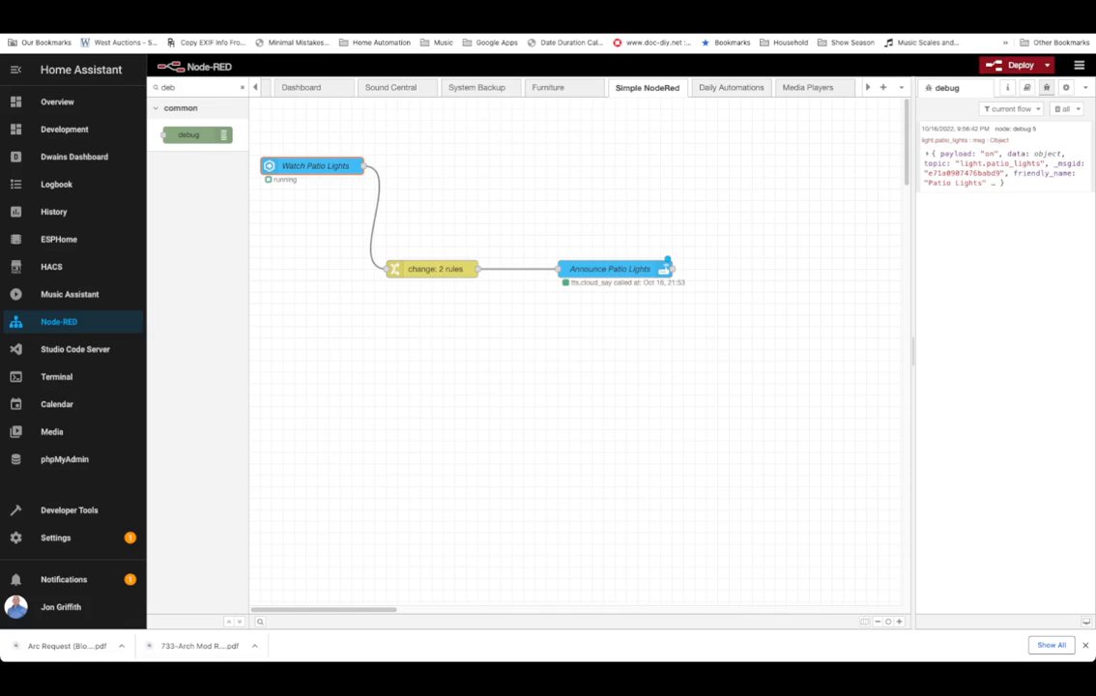
Line up the change node and Announce Patio Lights in one row with Watch Patio Lights.
left_click_drag(431, 269, 454, 165)
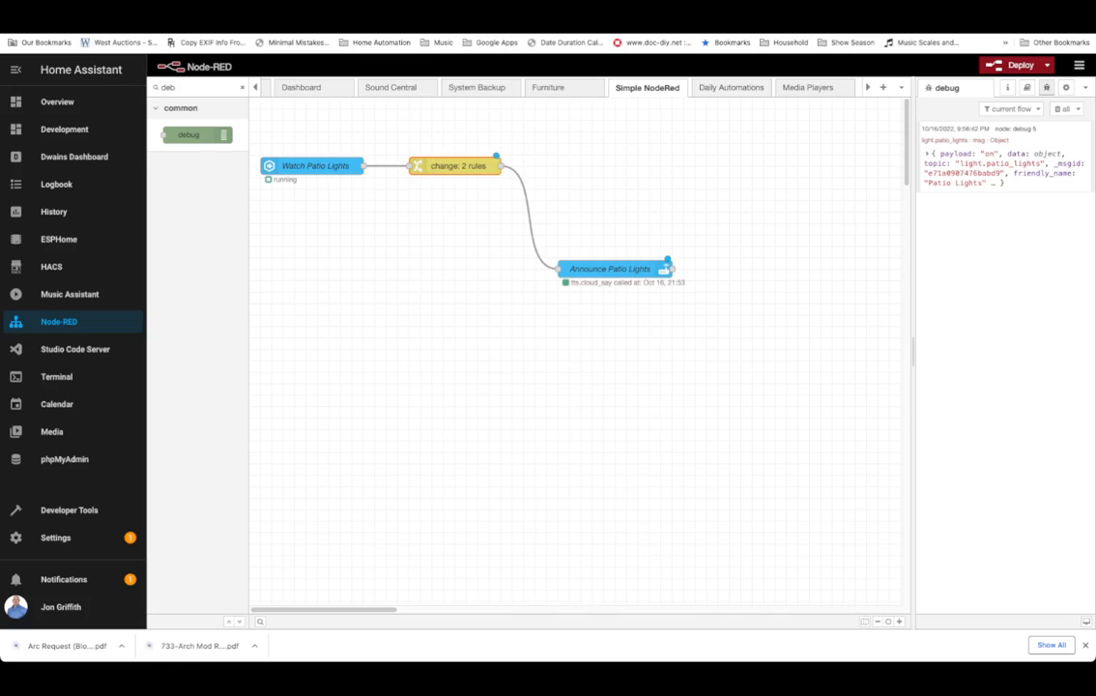
left_click_drag(609, 269, 621, 166)
left_click(313, 166)
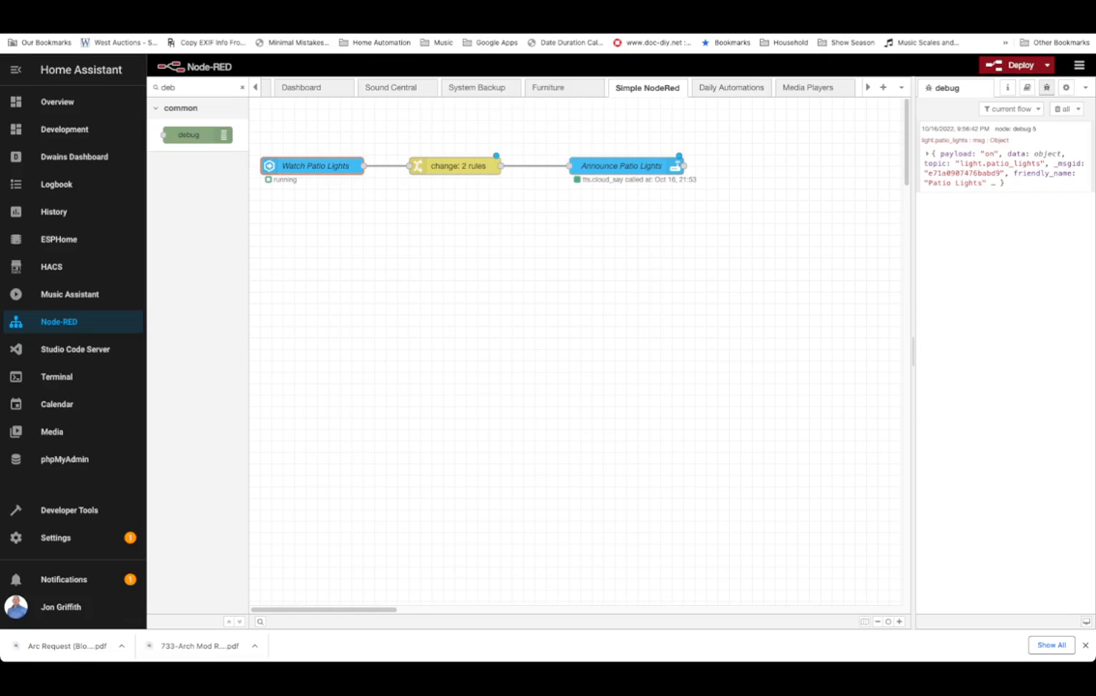
Review the Watch Patio Lights node settings without changes and clear the node palette search filter.
double_click(316, 166)
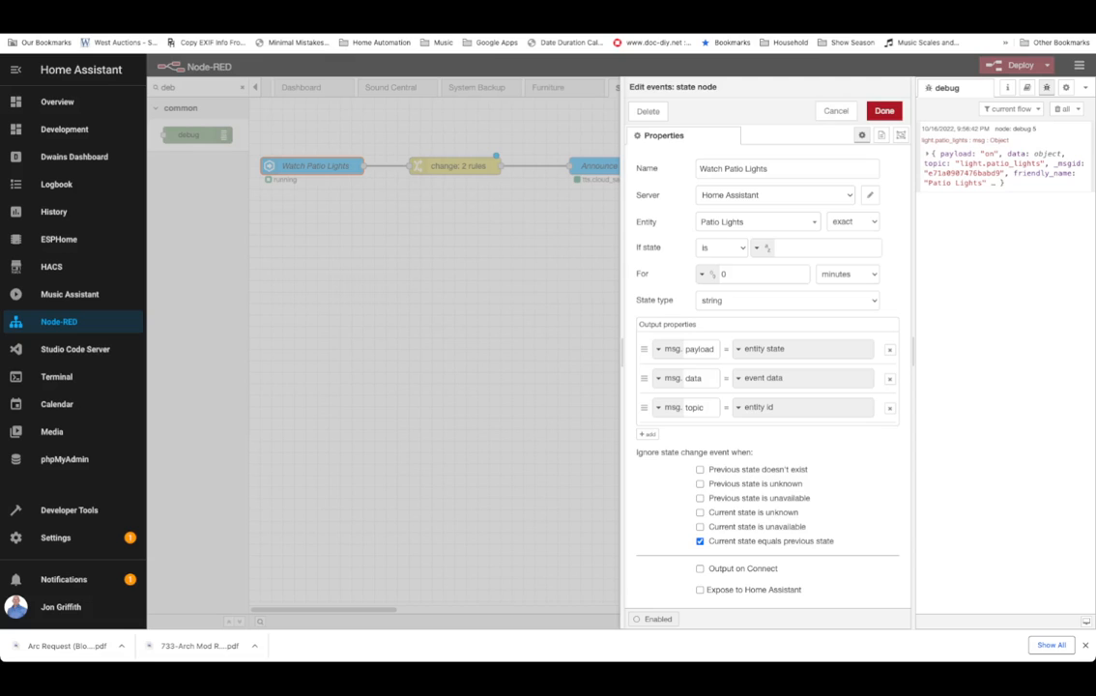
left_click(836, 111)
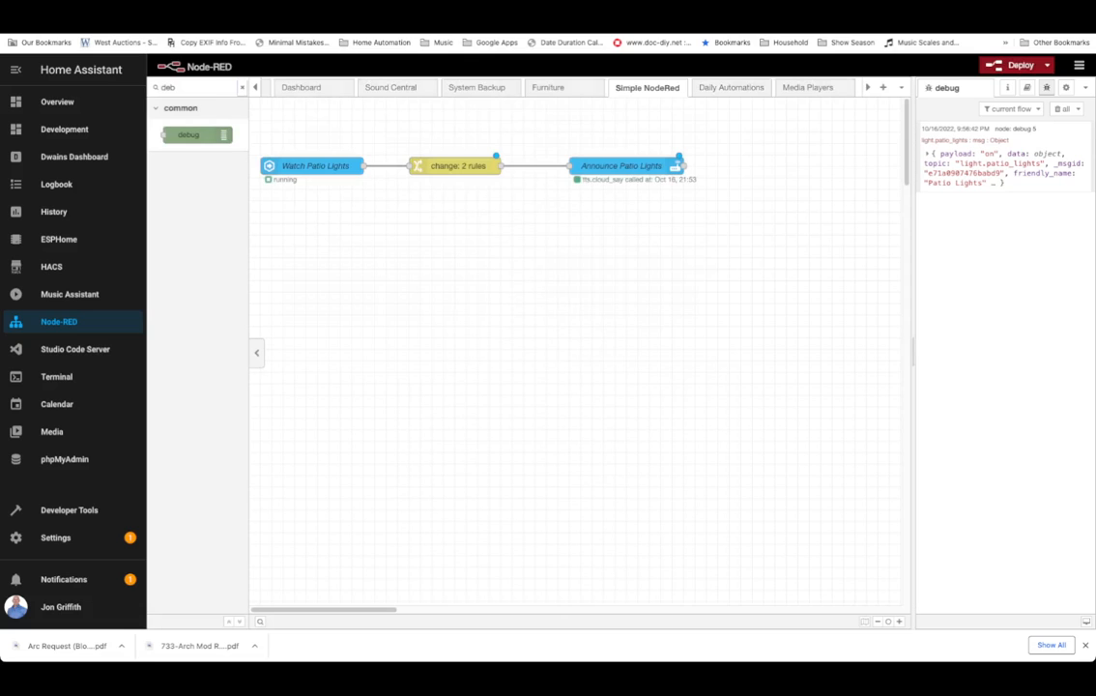
left_click(242, 88)
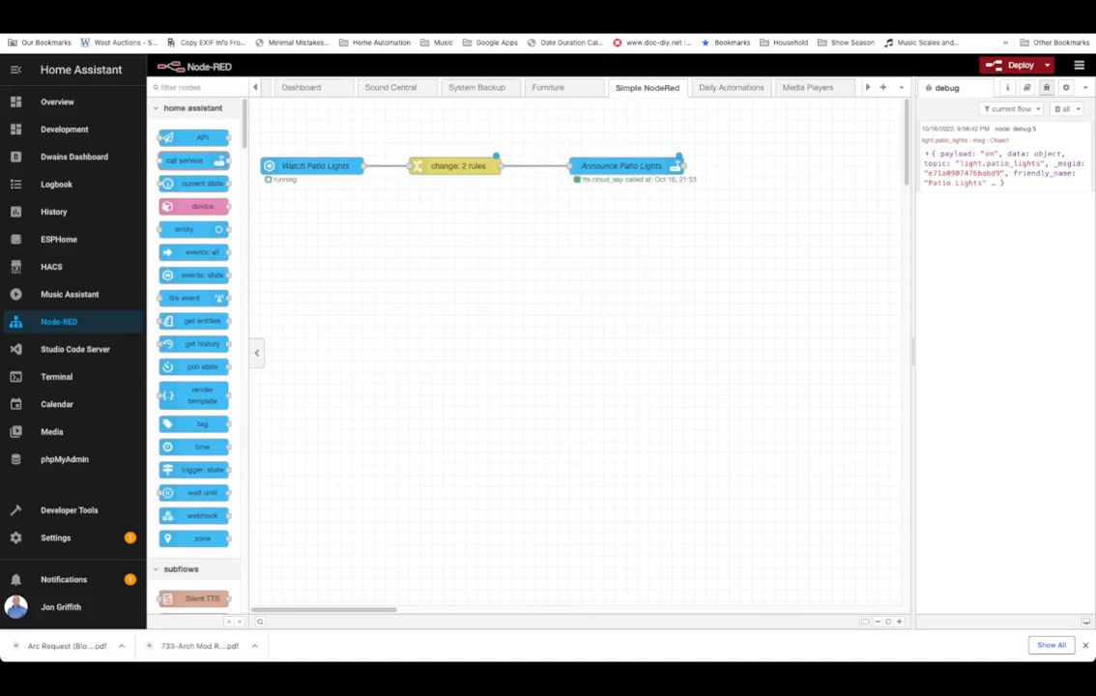